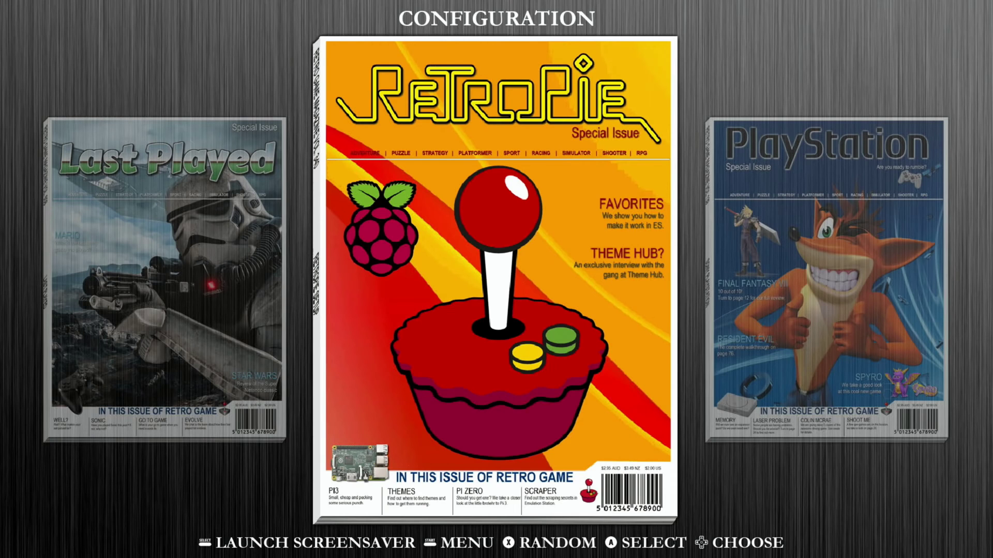
- Launch RETROPIE SETUP from the Configuration system's tools list
key(Return)
key(Down)
key(Down)
key(Down)
key(Down)
key(Down)
key(Down)
key(Down)
key(Down)
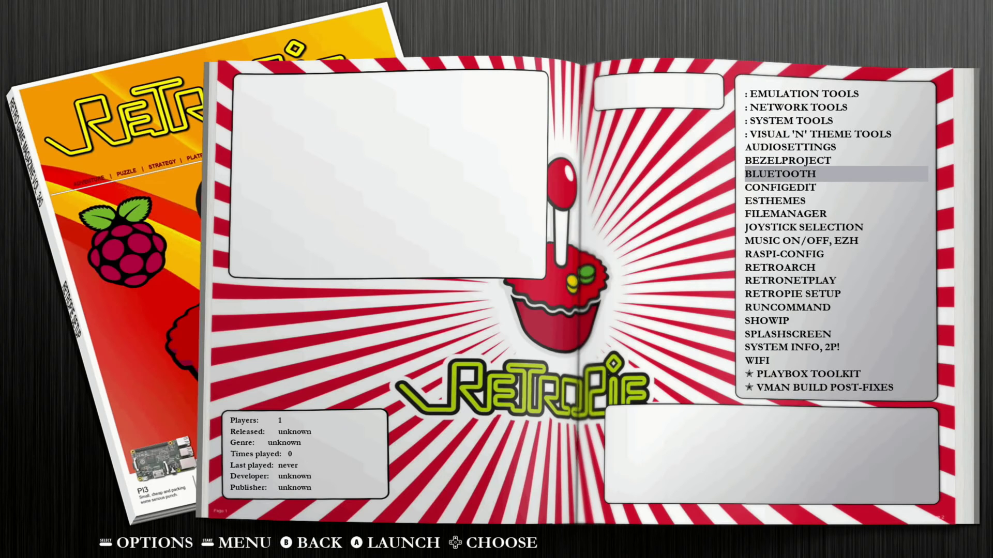
key(Down)
key(Down)
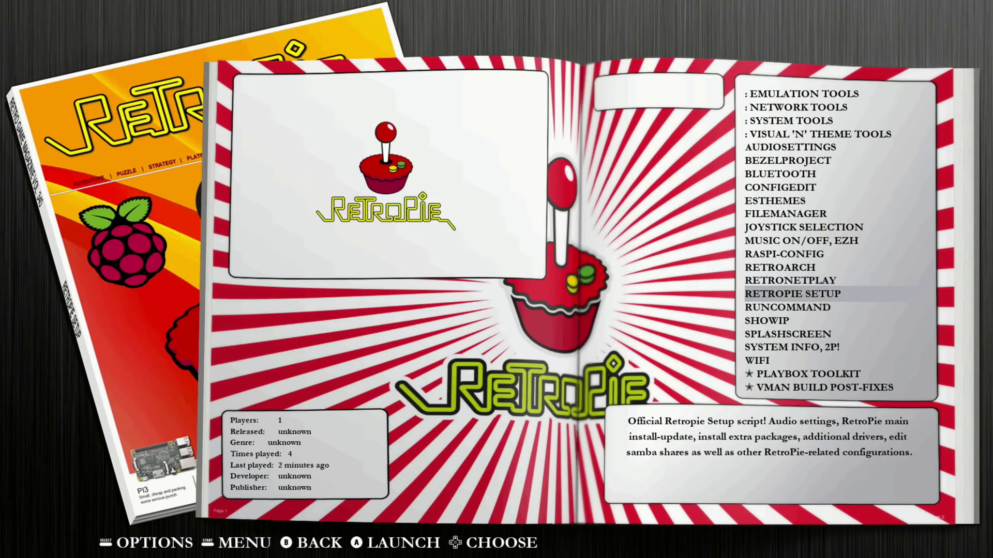
key(Return)
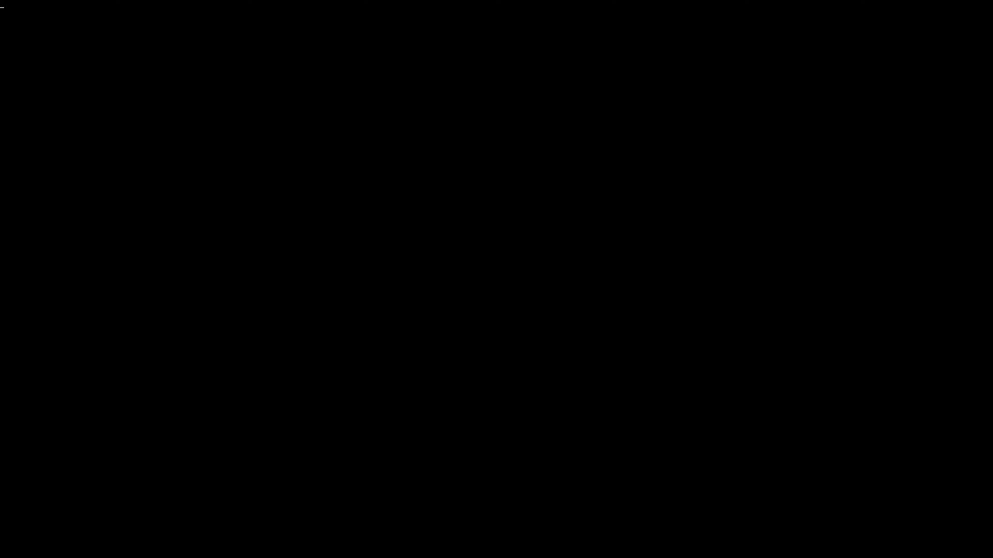
key(Down)
key(Down)
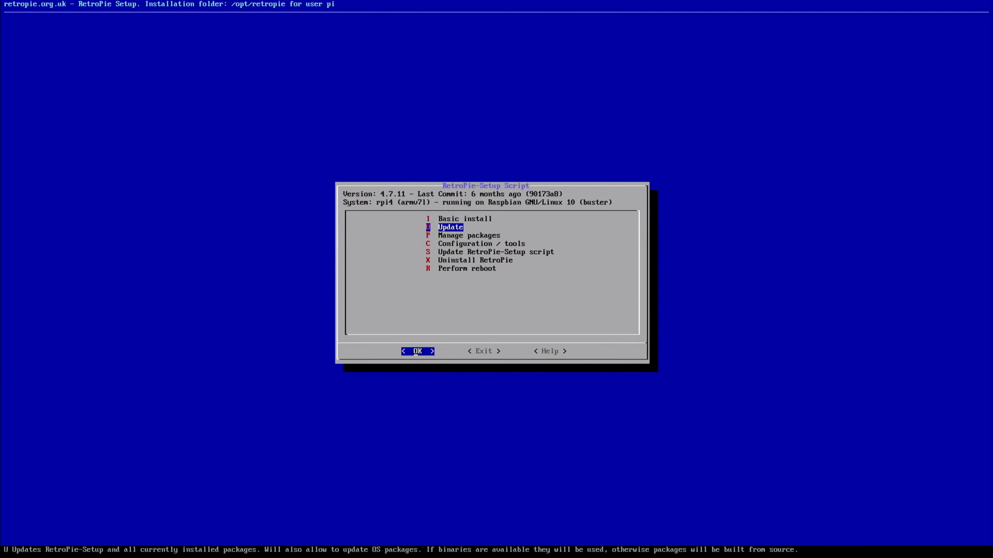
- Open the experimental (exp) packages list under Manage packages
key(Return)
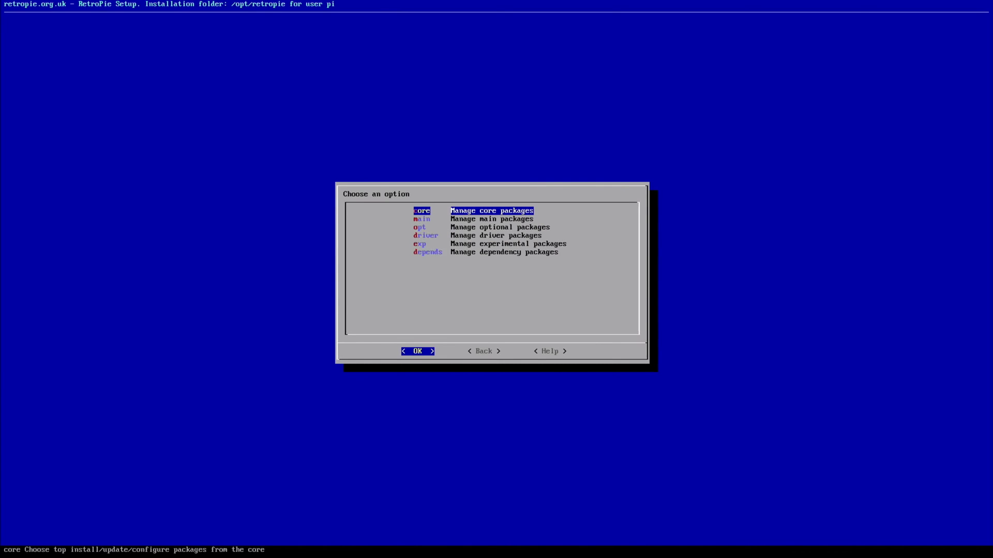
key(Down)
key(Down)
key(Down)
key(Down)
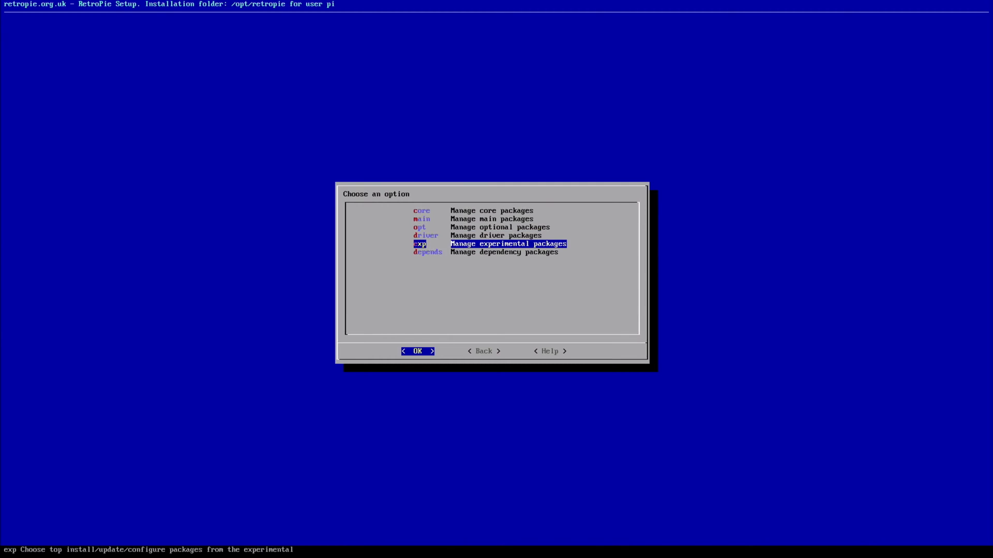
key(Return)
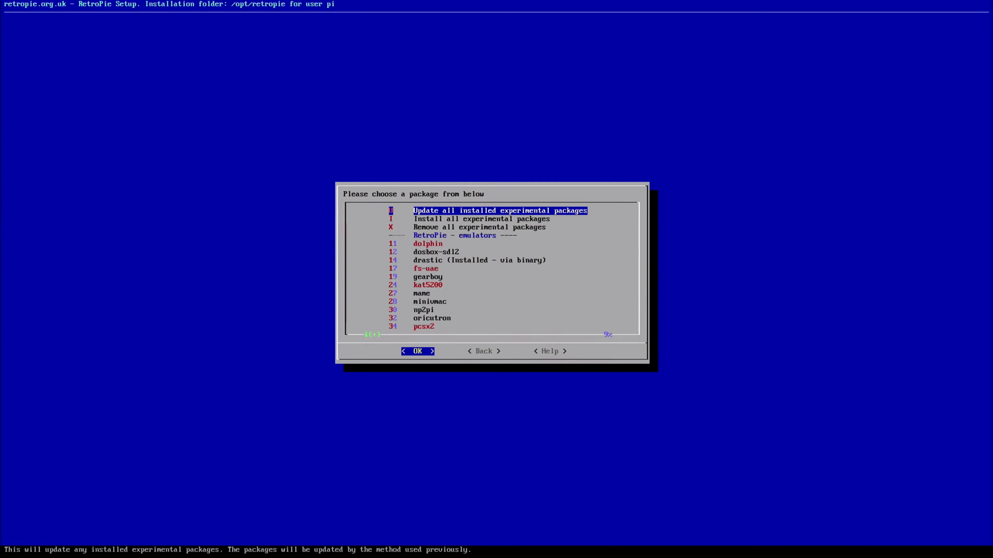
- Scroll to the end of the package list and select bezelproject
key(Down)
key(Down)
key(Down)
key(Down)
key(Down)
key(Down)
key(Down)
key(Down)
key(Down)
key(Down)
key(Down)
key(Down)
key(Down)
key(Down)
key(Down)
key(Down)
key(Down)
key(Down)
key(Down)
key(Down)
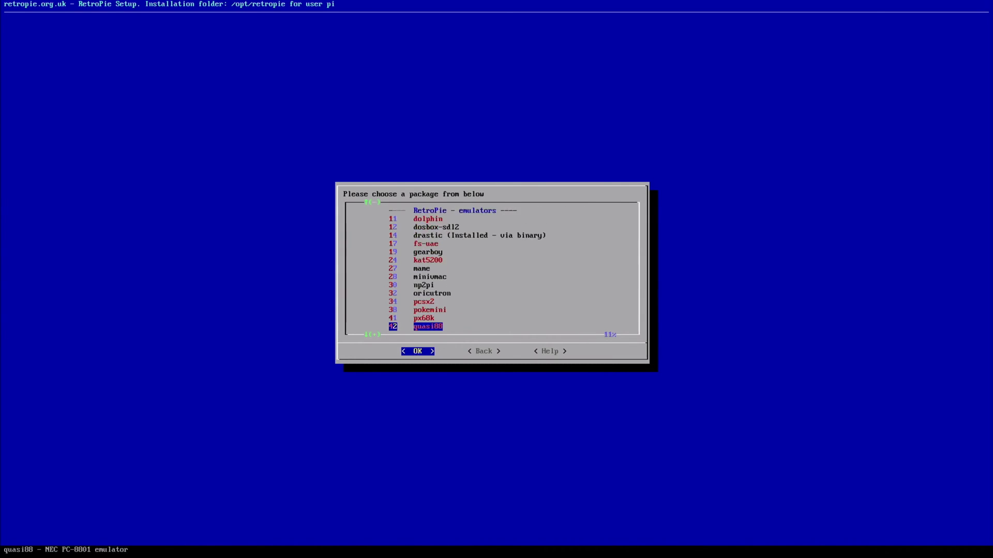
key(Down)
key(Down)
key(Down)
key(Down)
key(Down)
key(Down)
key(Down)
key(Down)
key(Down)
key(Down)
key(Down)
key(Down)
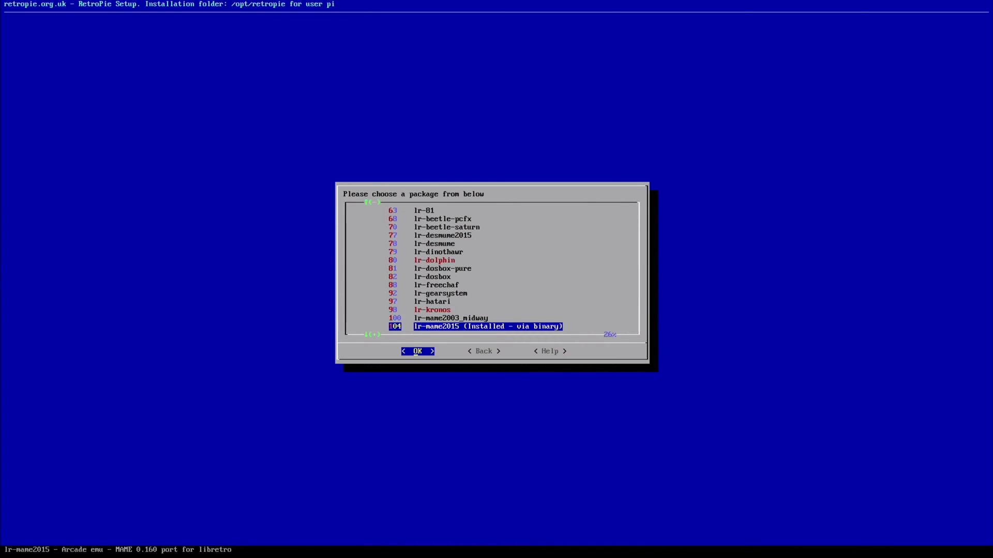
key(Down)
key(Down)
key(Down)
key(Down)
key(Down)
key(Down)
key(Down)
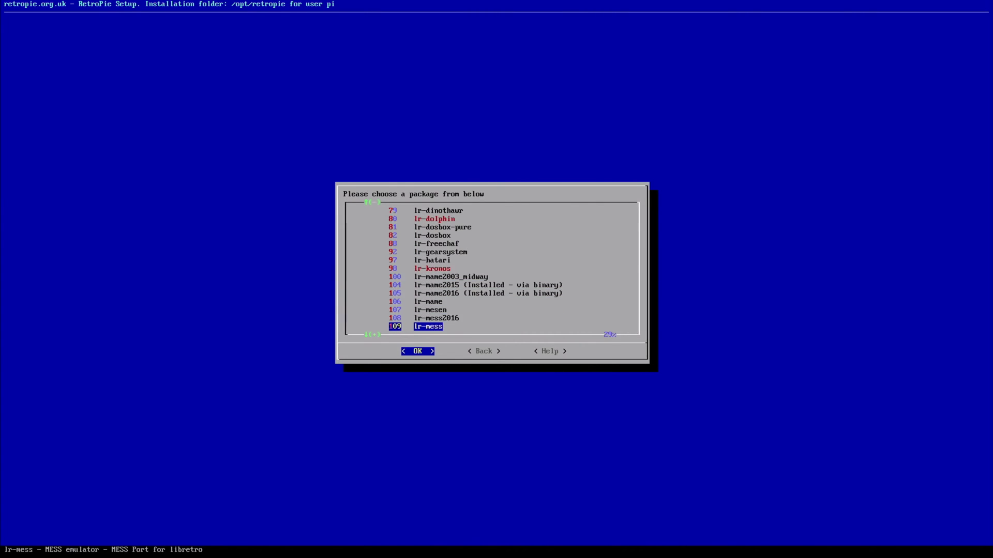
key(Down)
key(Down)
key(Down)
key(Down)
key(Down)
key(Down)
key(Down)
key(Down)
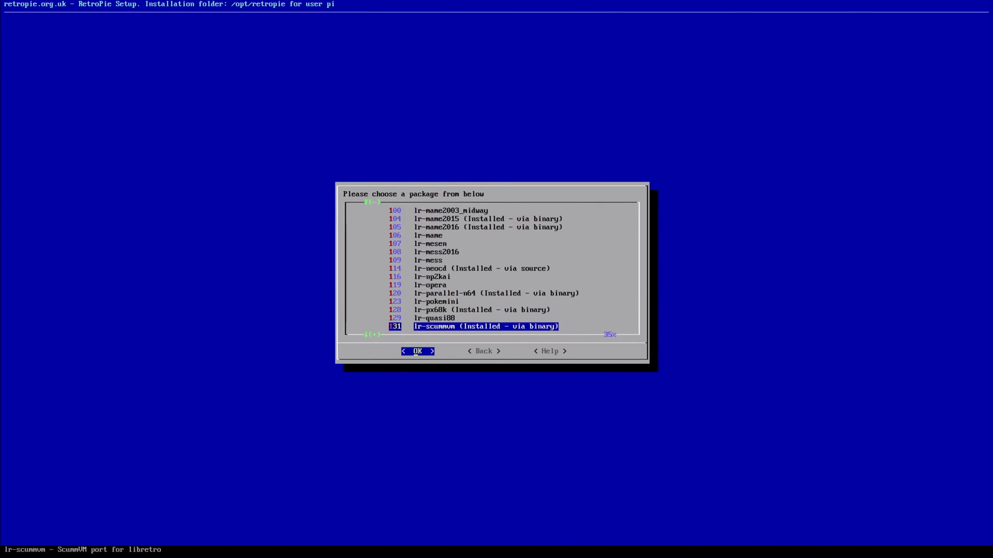
key(Down)
key(Down)
key(Down)
key(Down)
key(Down)
key(Down)
key(Down)
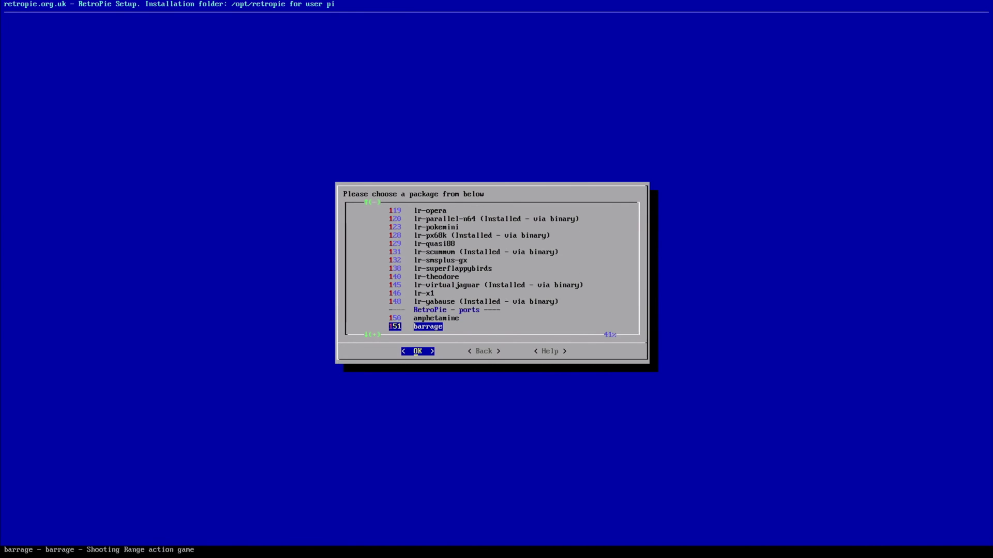
key(Down)
key(Down)
key(Down)
key(Down)
key(Down)
key(Down)
key(Down)
key(Down)
key(Down)
key(Down)
key(Down)
key(Down)
key(Down)
key(Down)
key(Down)
key(Down)
key(Down)
key(Down)
key(Down)
key(Down)
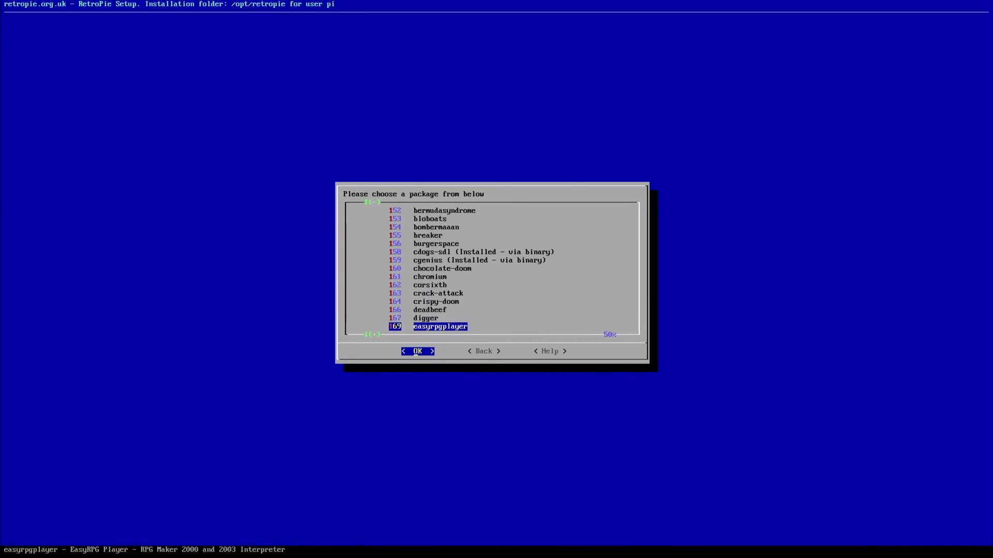
key(Down)
key(Down)
key(Down)
key(Down)
key(Down)
key(Down)
key(Down)
key(Down)
key(Down)
key(Down)
key(Down)
key(Down)
key(Down)
key(Down)
key(Down)
key(Down)
key(Down)
key(Down)
key(Down)
key(Down)
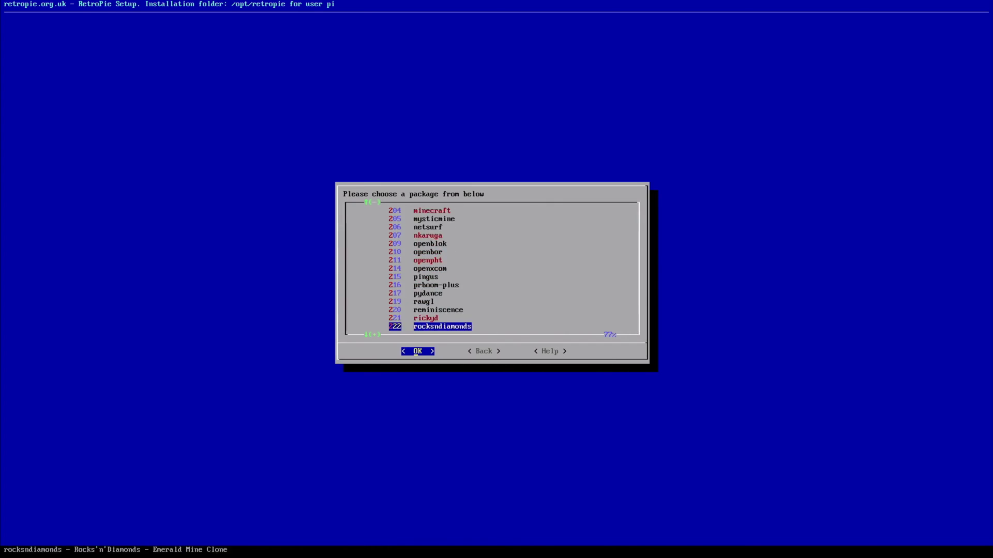
key(Down)
key(Down)
key(Down)
key(Down)
key(Down)
key(Down)
key(Down)
key(Down)
key(Down)
key(Down)
key(Down)
key(Down)
key(Down)
key(Down)
key(Down)
key(Down)
key(Down)
key(Down)
key(Down)
key(Down)
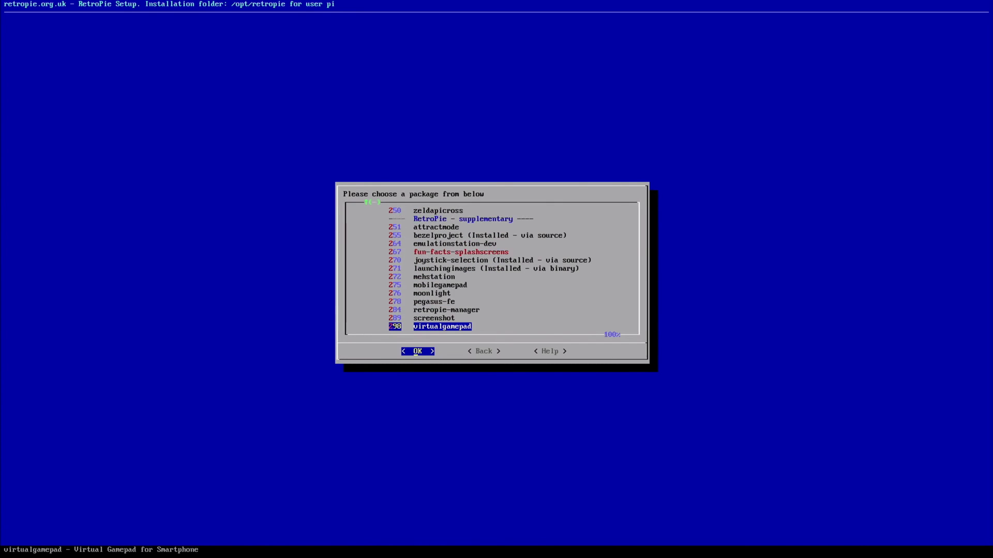
key(Up)
key(Up)
key(Up)
key(Up)
key(Up)
key(Up)
key(Up)
key(Up)
key(Up)
key(Up)
key(Up)
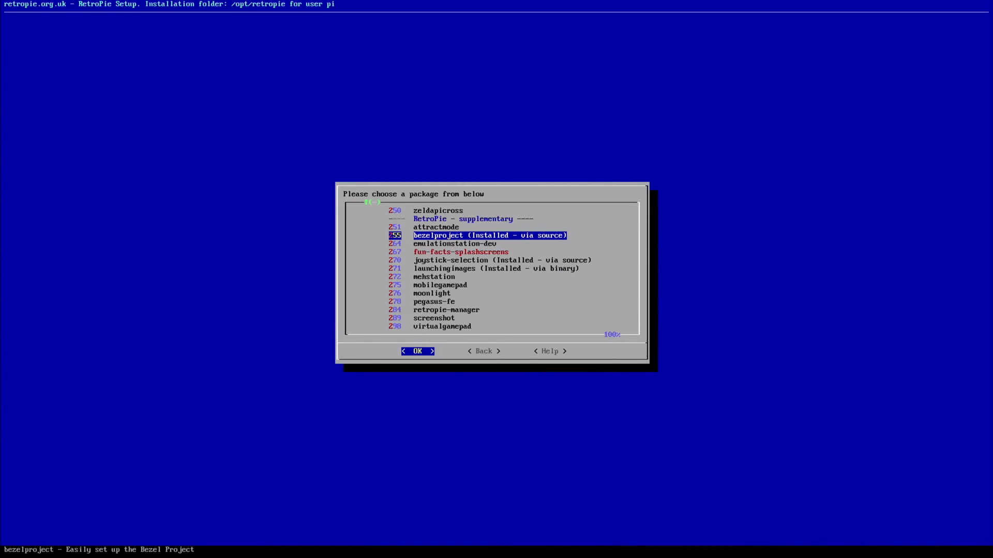
- View the bezelproject package options, then back out to the RetroPie-Setup main menu
key(Return)
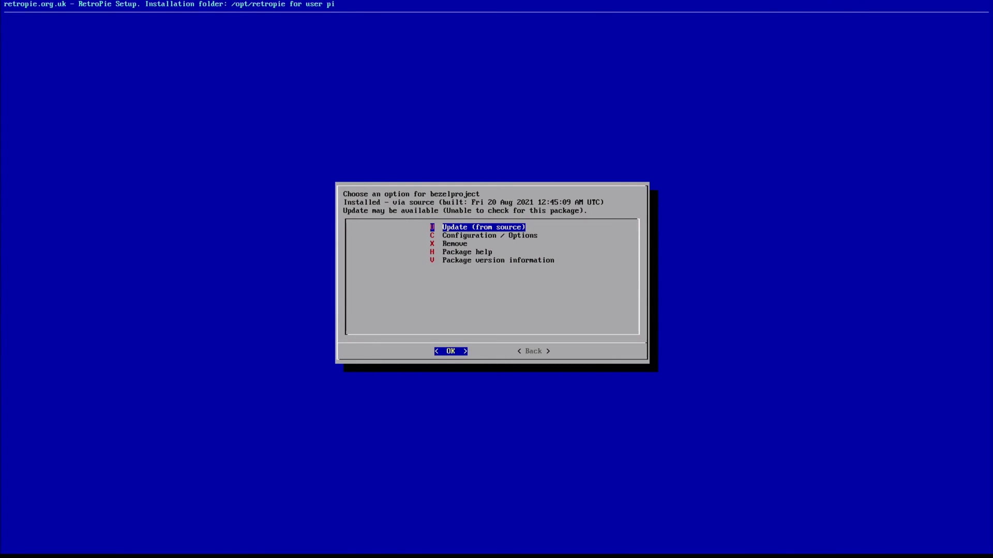
key(Right)
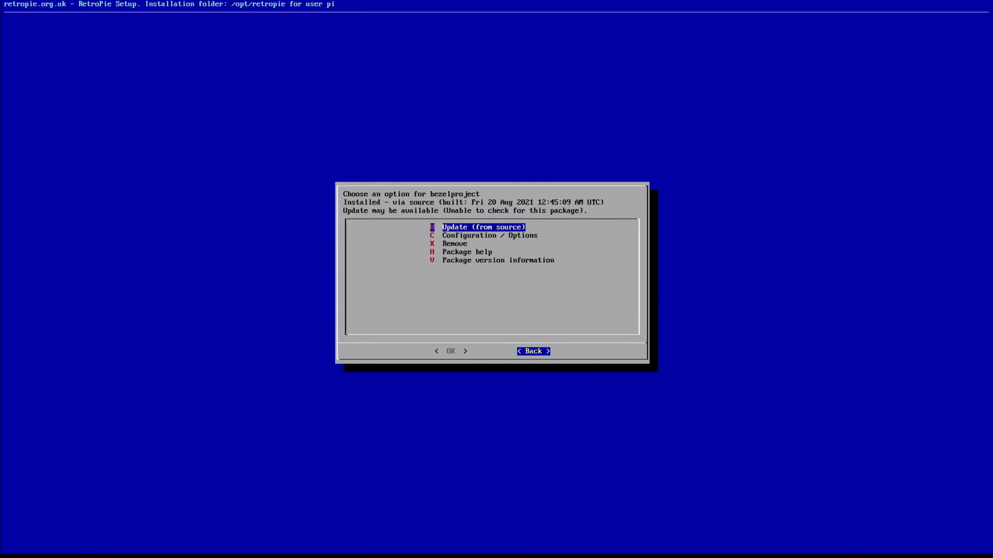
key(Return)
key(Escape)
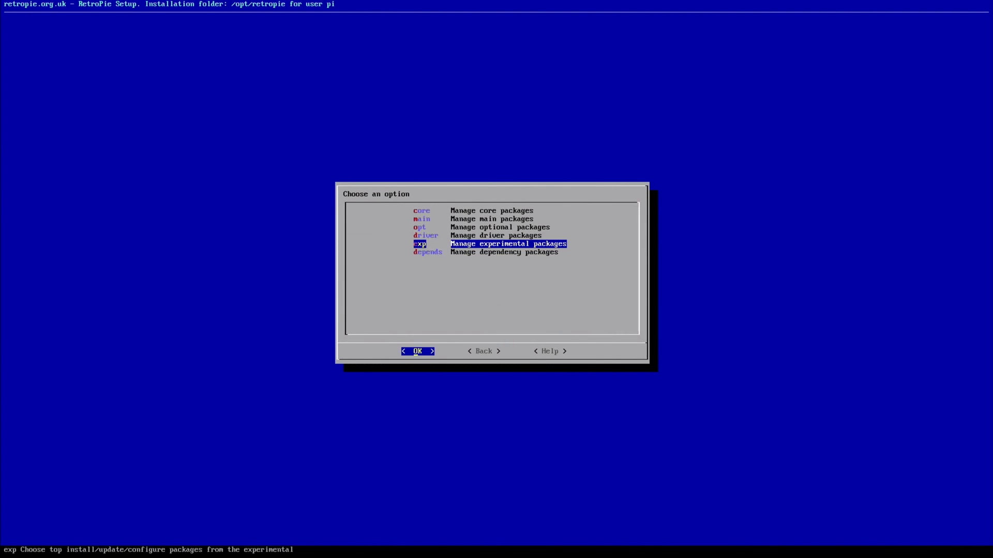
key(Right)
key(Return)
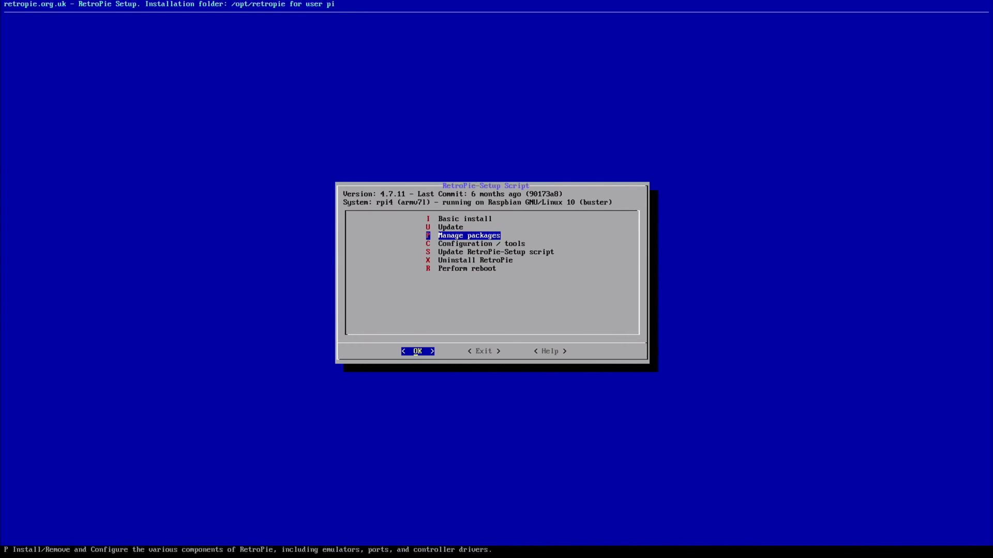
- Exit the RetroPie-Setup script
key(Down)
key(Down)
key(Down)
key(Down)
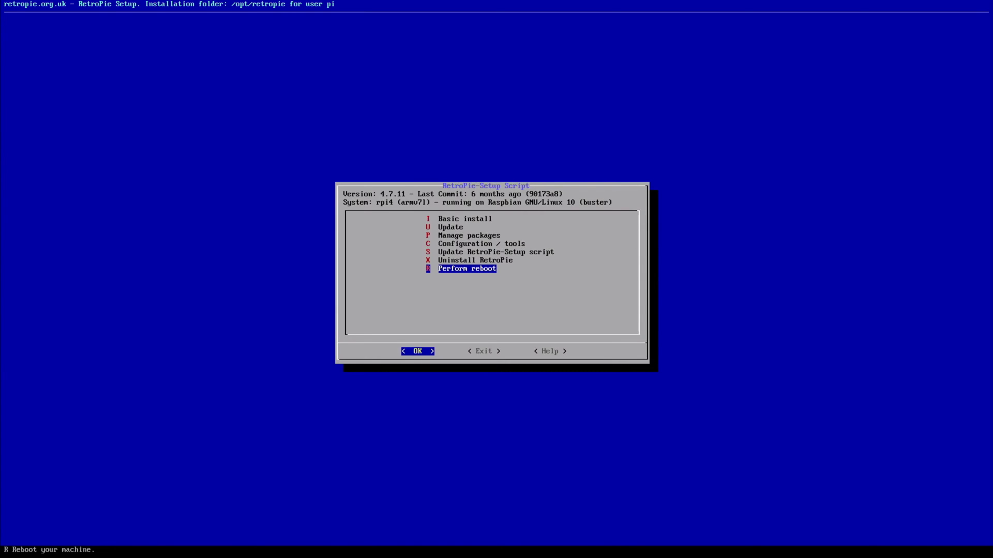
key(Right)
key(Return)
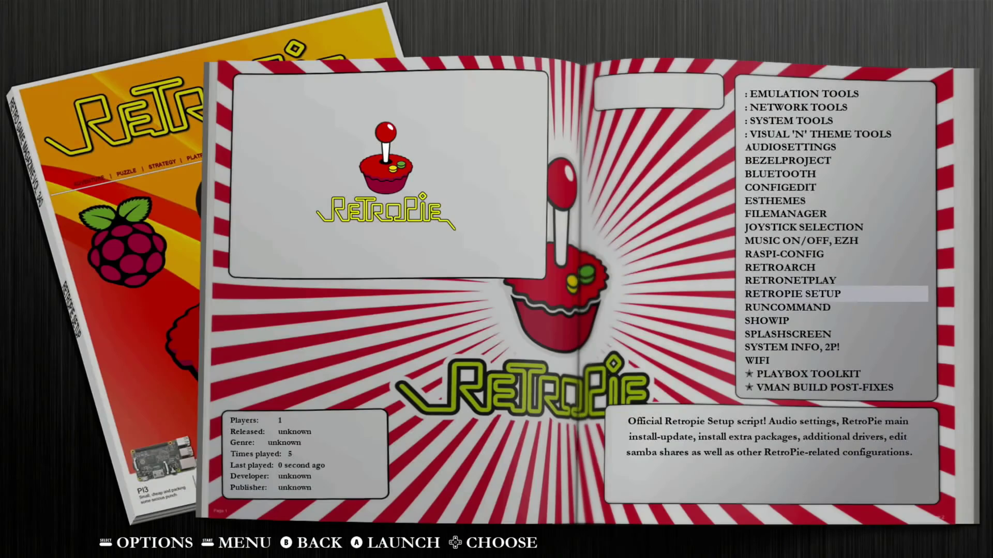
- Return to the carousel, reopen Configuration, and launch BEZELPROJECT
key(Escape)
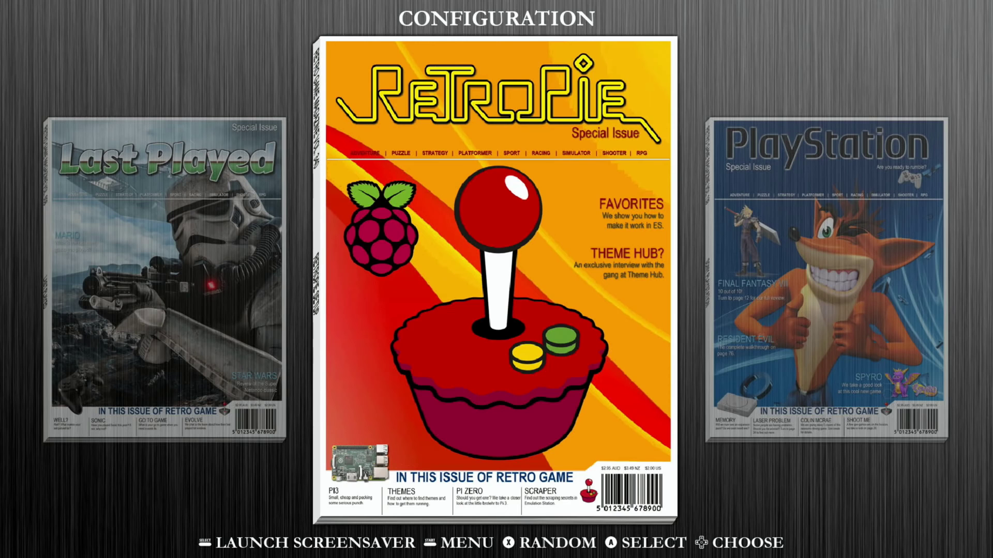
key(Return)
key(Up)
key(Up)
key(Up)
key(Up)
key(Up)
key(Up)
key(Up)
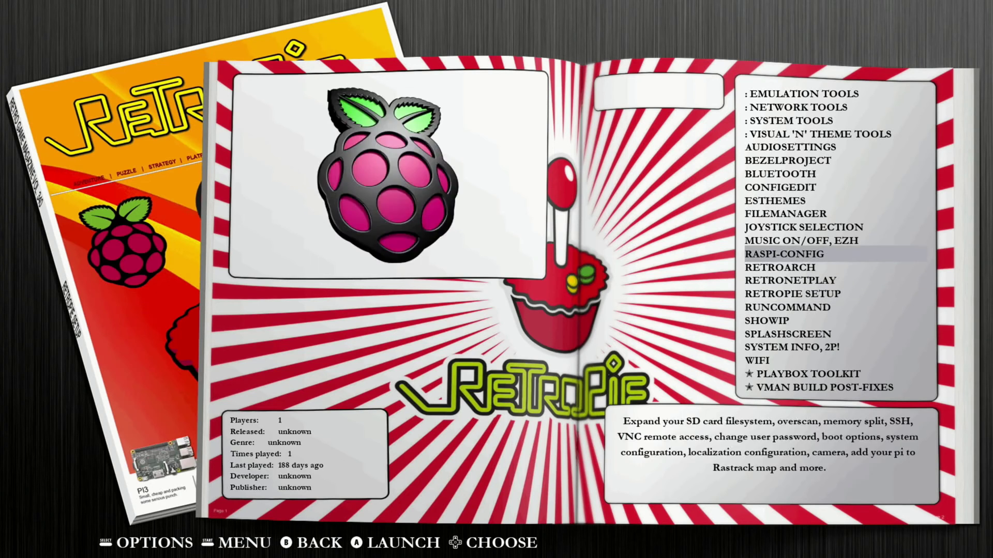
key(Up)
key(Up)
key(Up)
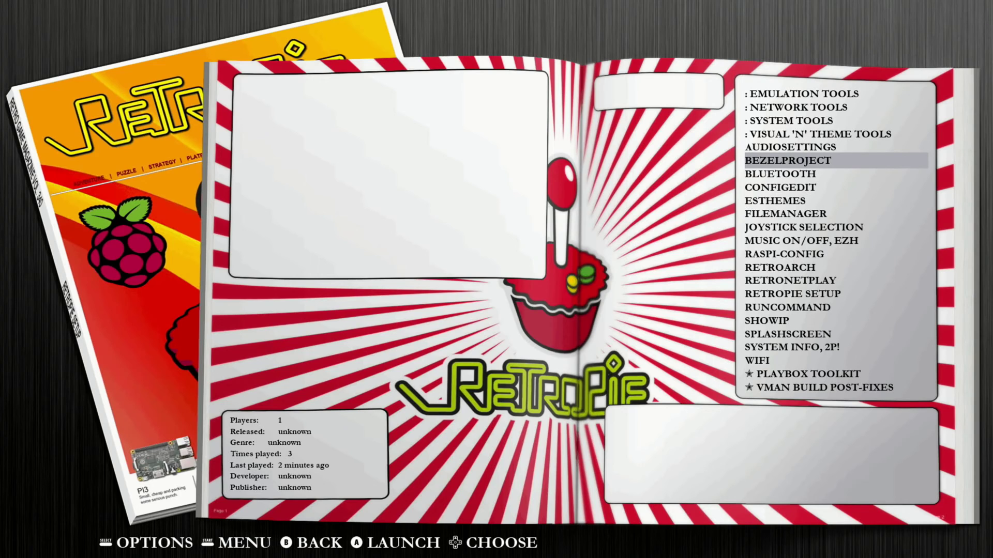
key(Return)
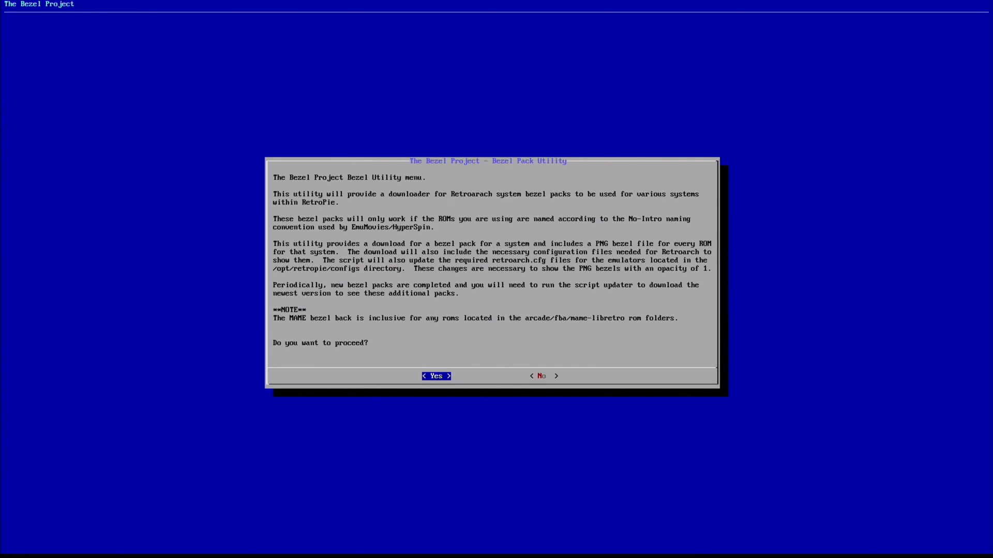
key(Return)
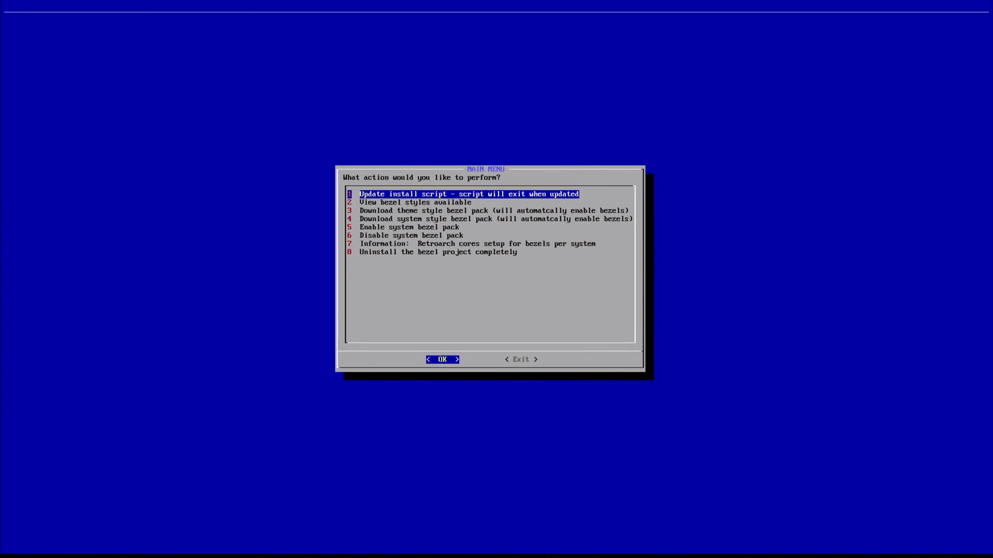
key(Down)
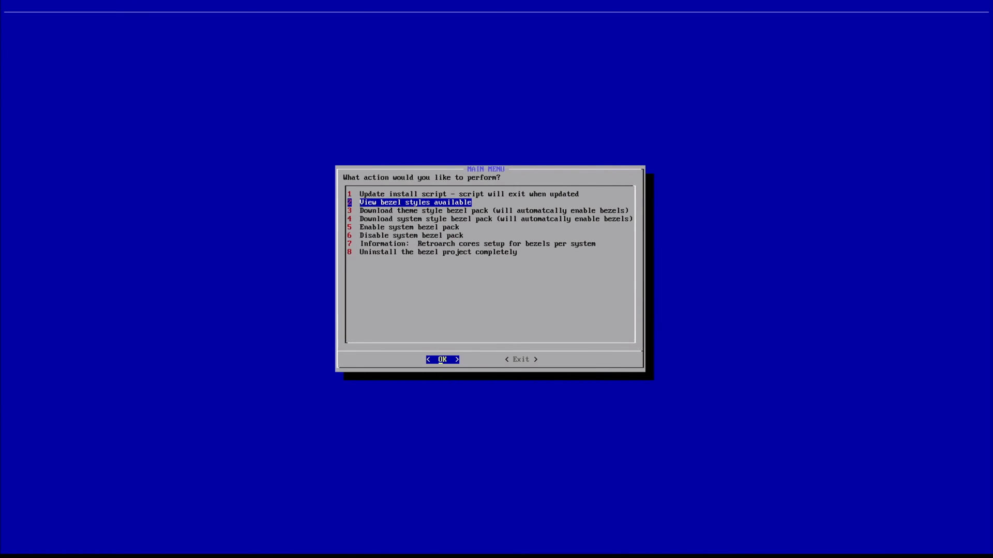
key(Down)
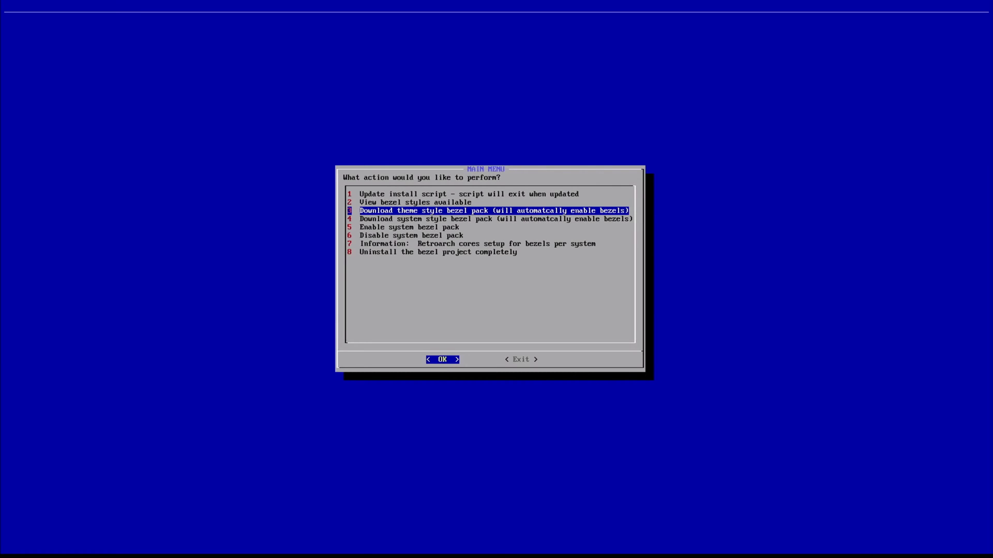
key(Down)
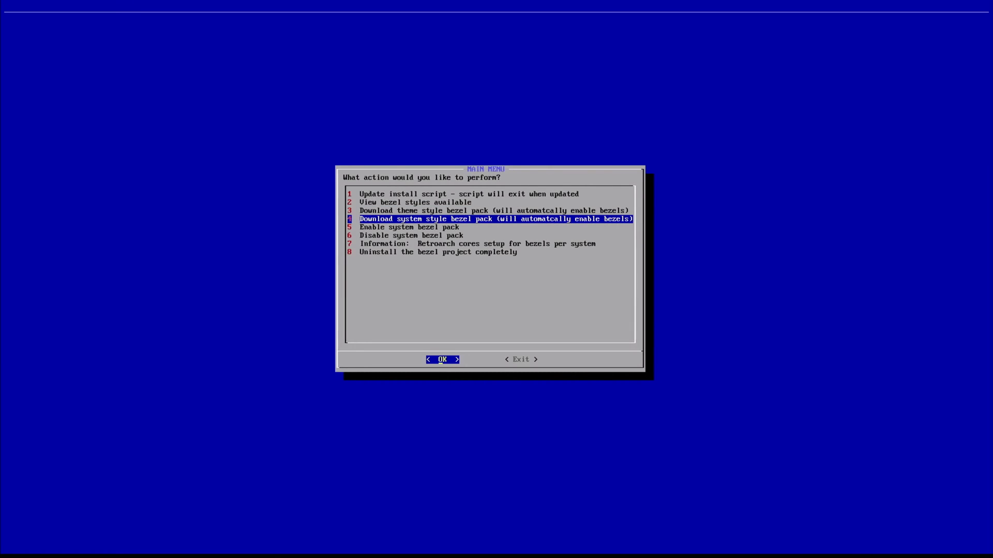
key(Down)
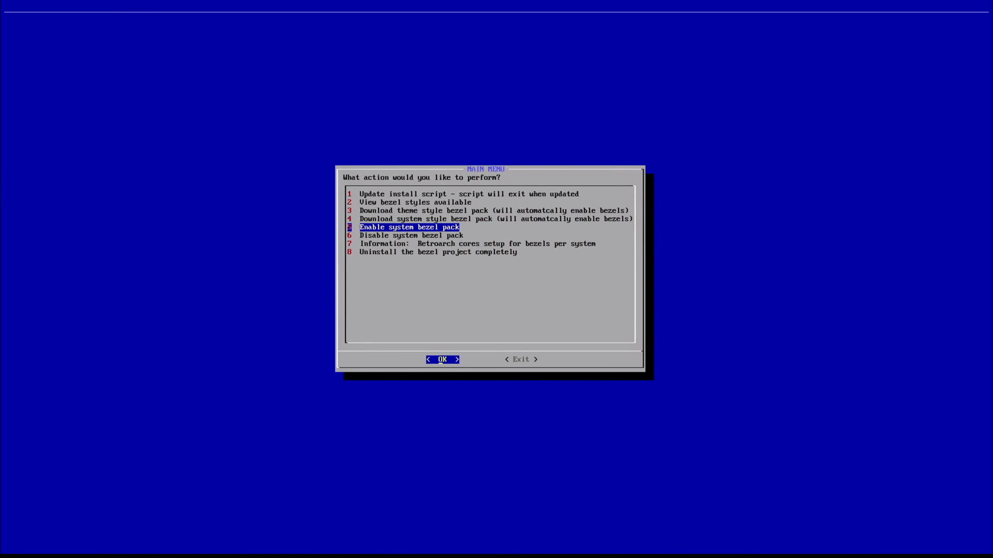
key(Down)
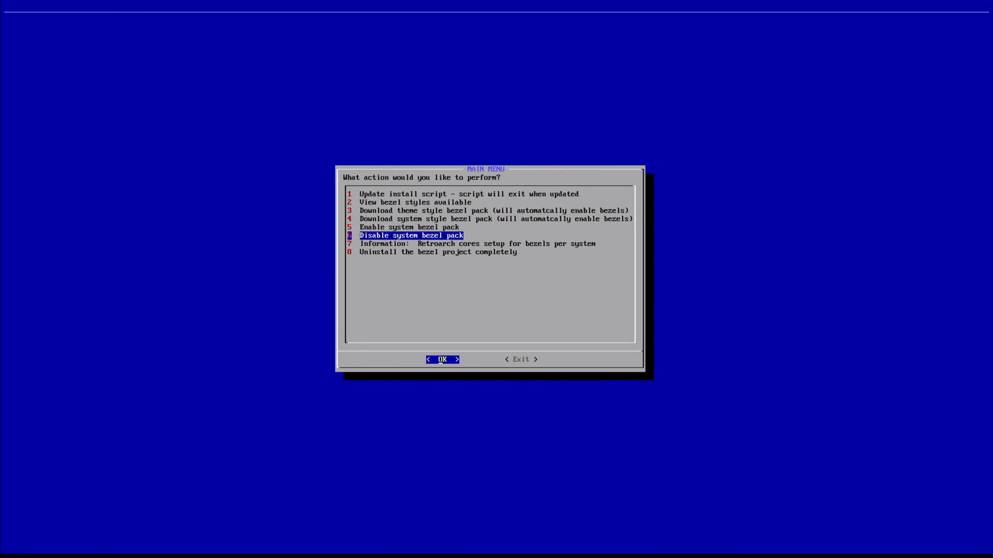
key(Down)
key(Down)
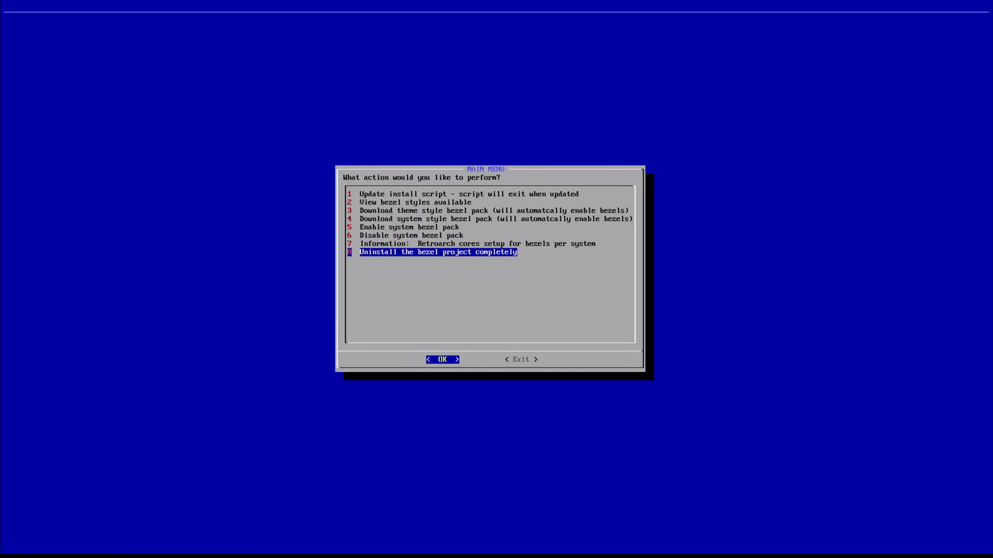
key(Up)
key(Up)
key(Up)
key(Up)
key(Up)
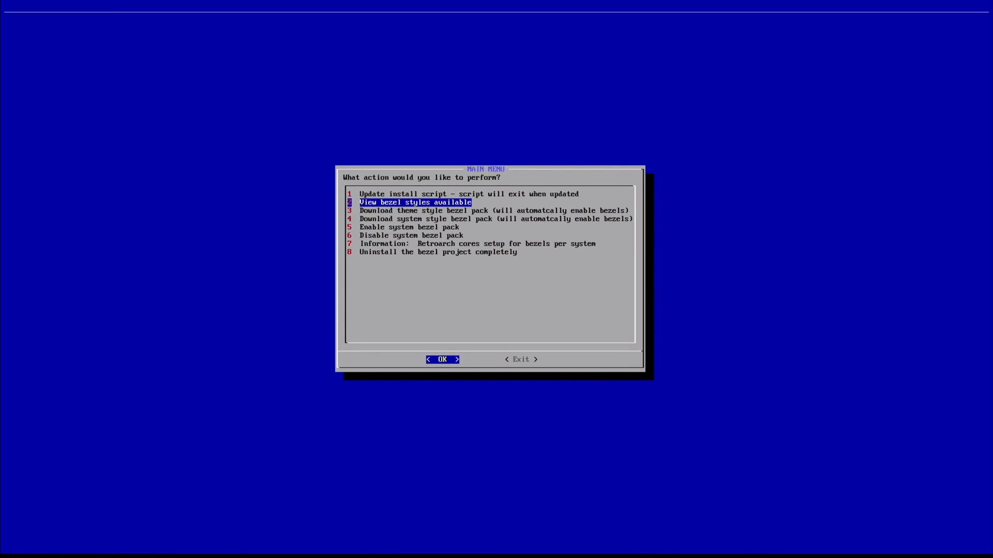
key(Return)
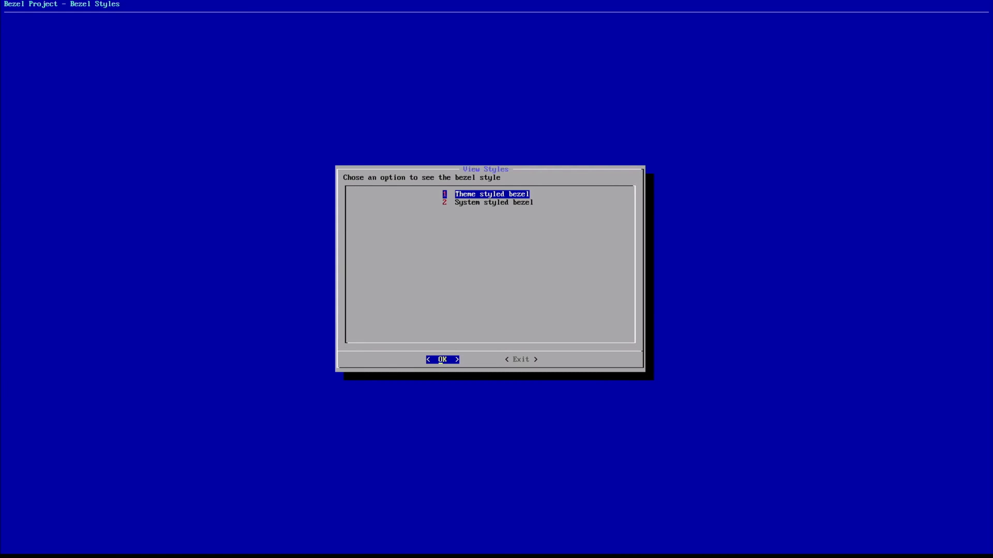
key(Down)
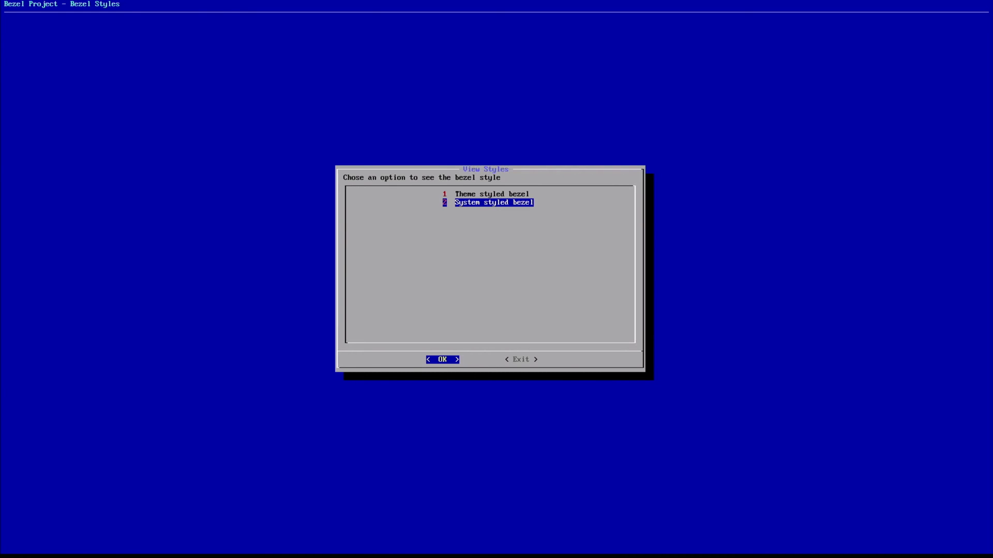
key(Up)
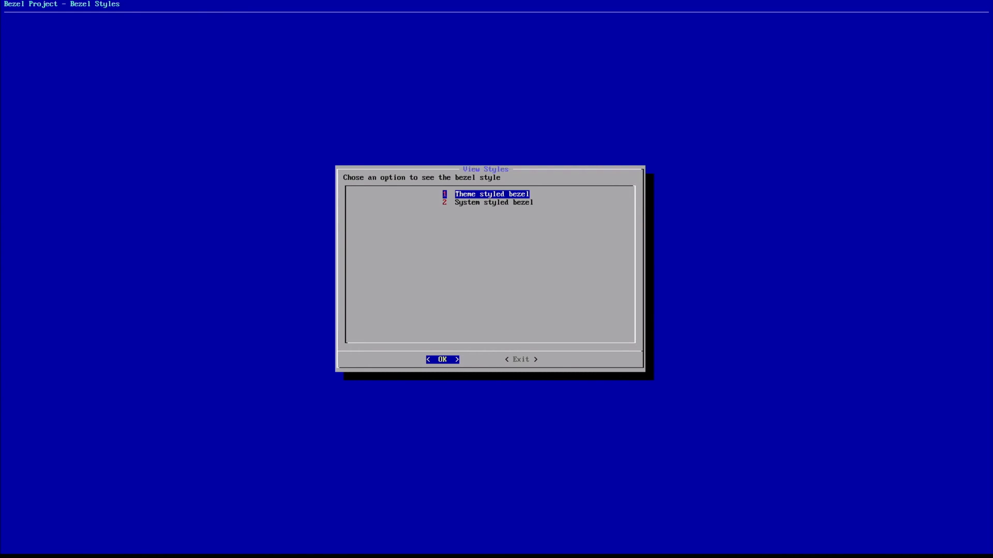
key(Return)
key(Return)
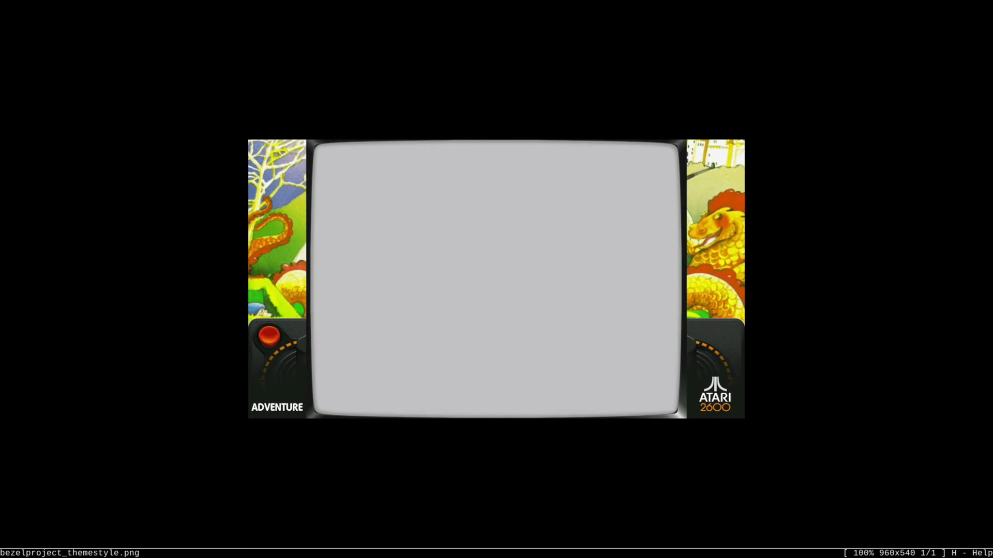
key(Down)
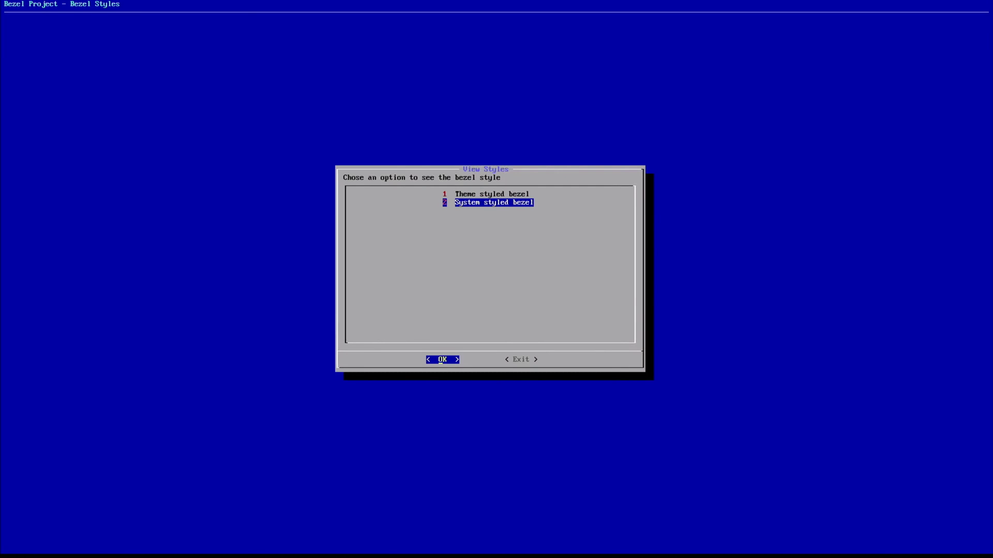
key(Return)
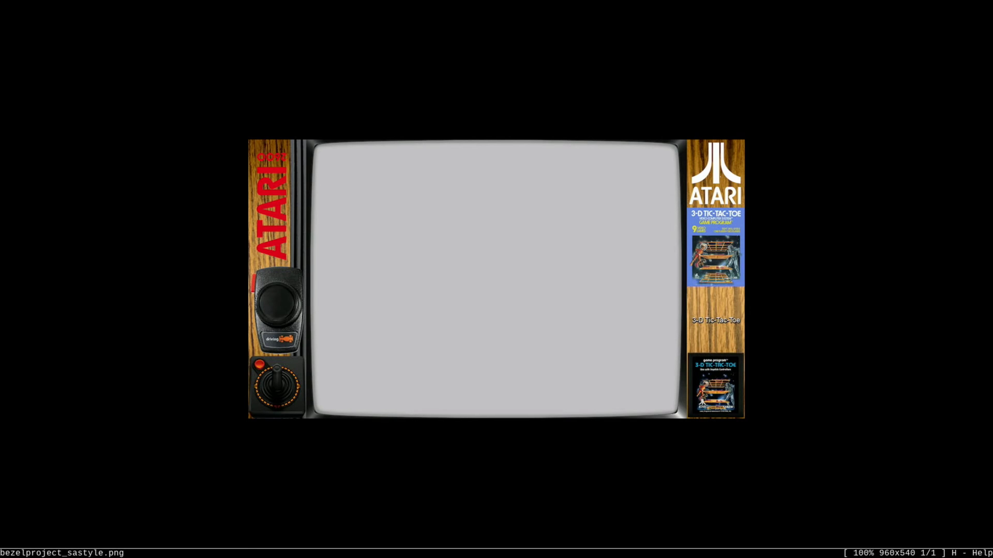
key(Up)
key(Down)
key(Return)
key(Escape)
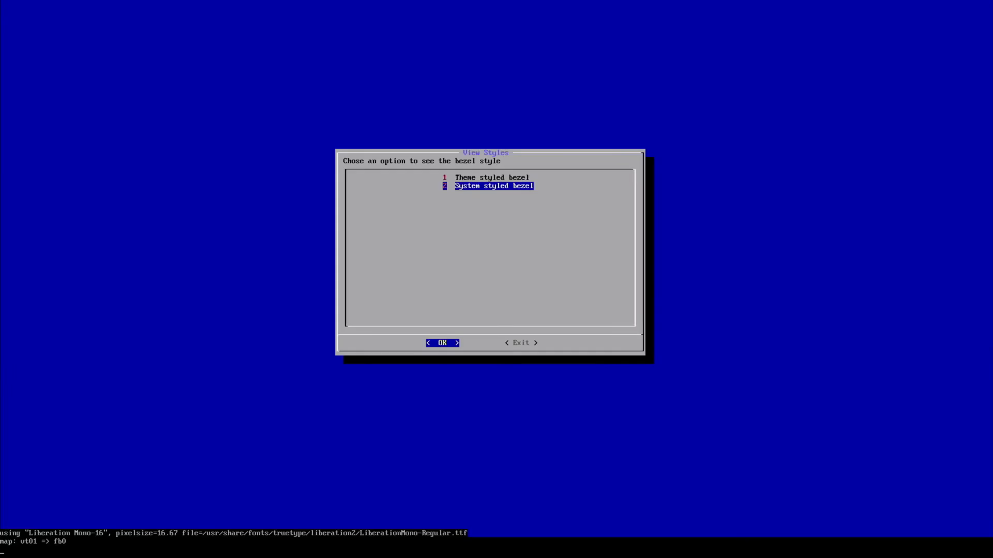
key(Down)
key(Return)
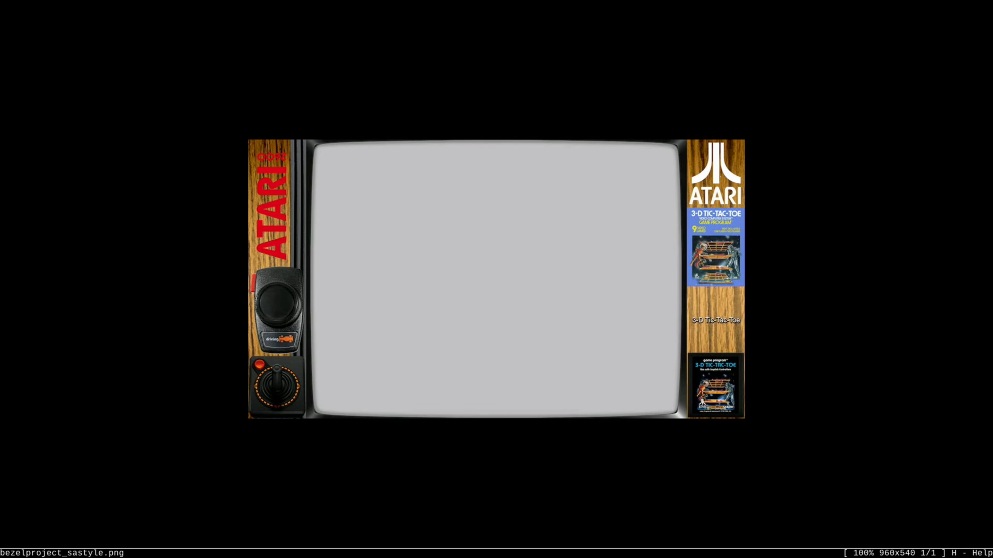
key(Escape)
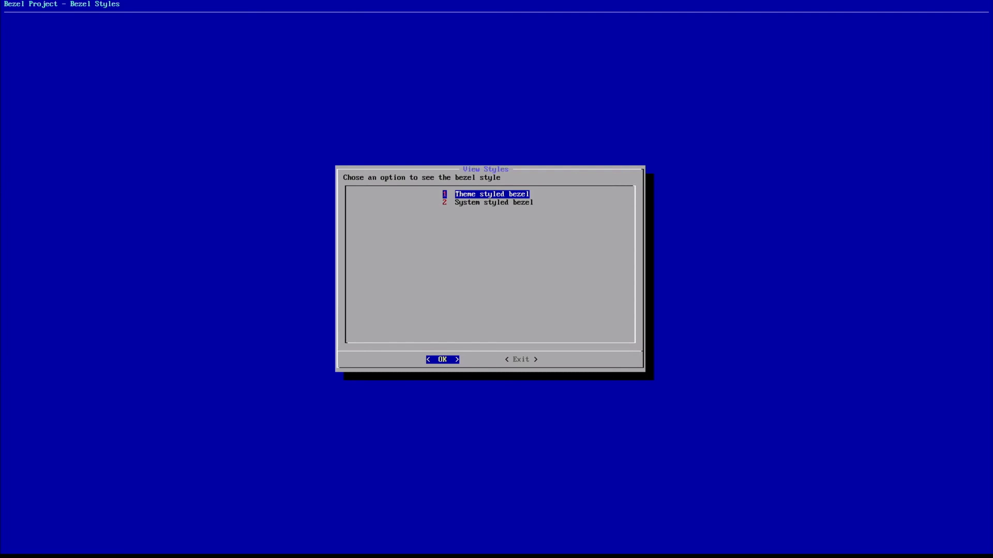
key(Right)
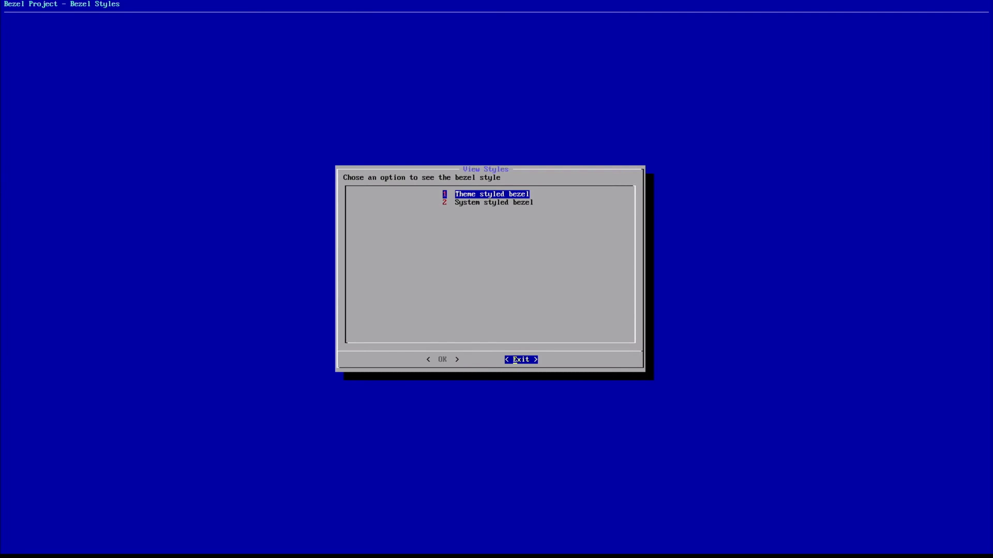
key(Return)
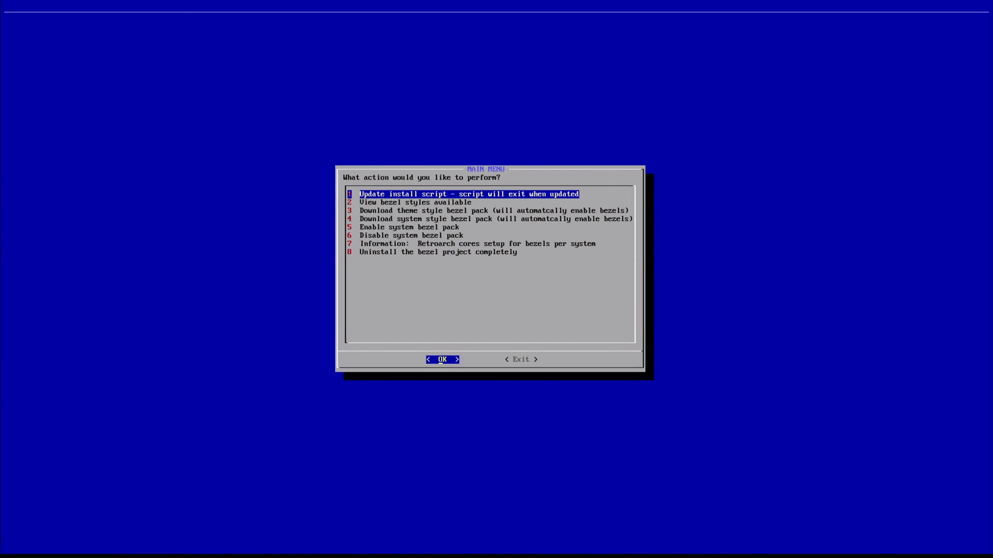
- Choose 'Download theme style bezel pack' from the Bezel Project main menu
key(Down)
key(Down)
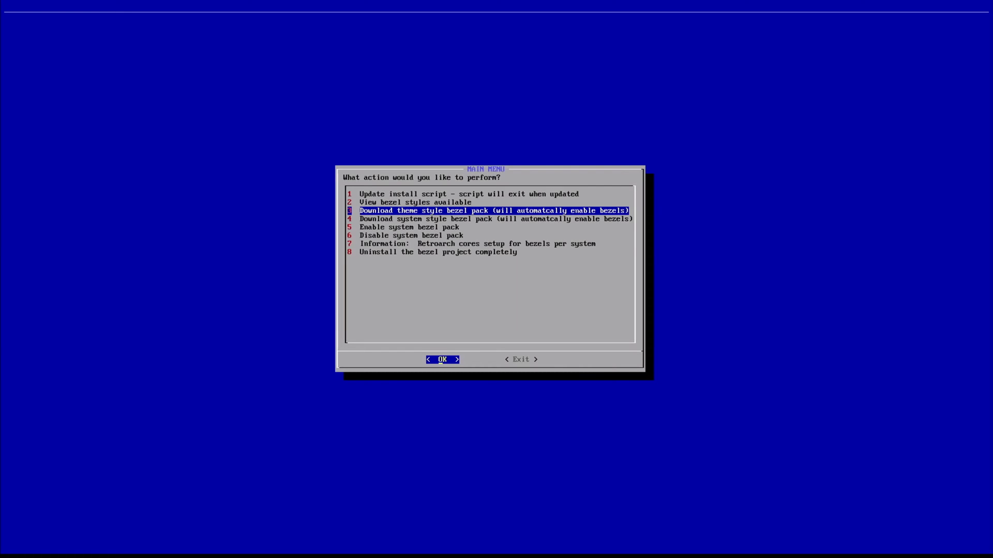
key(Down)
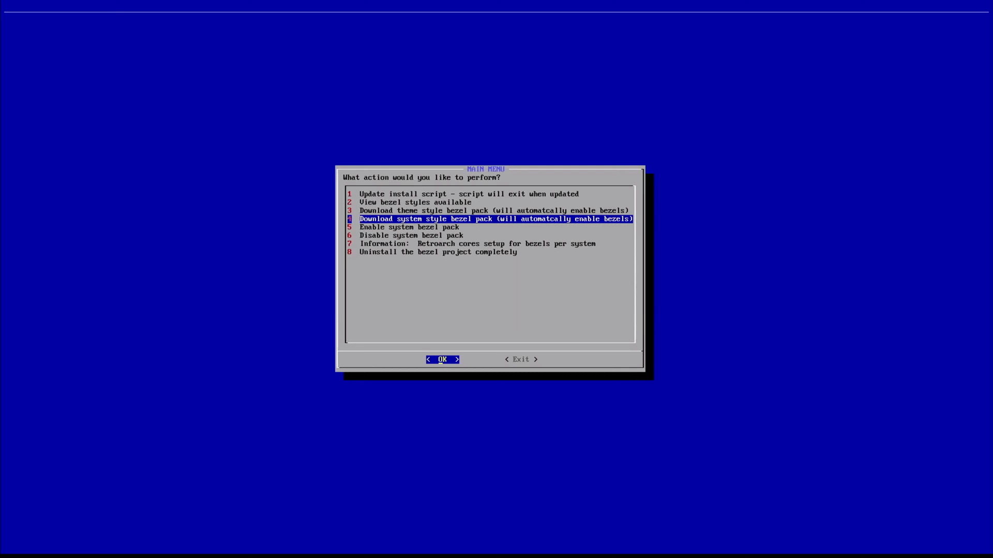
key(Up)
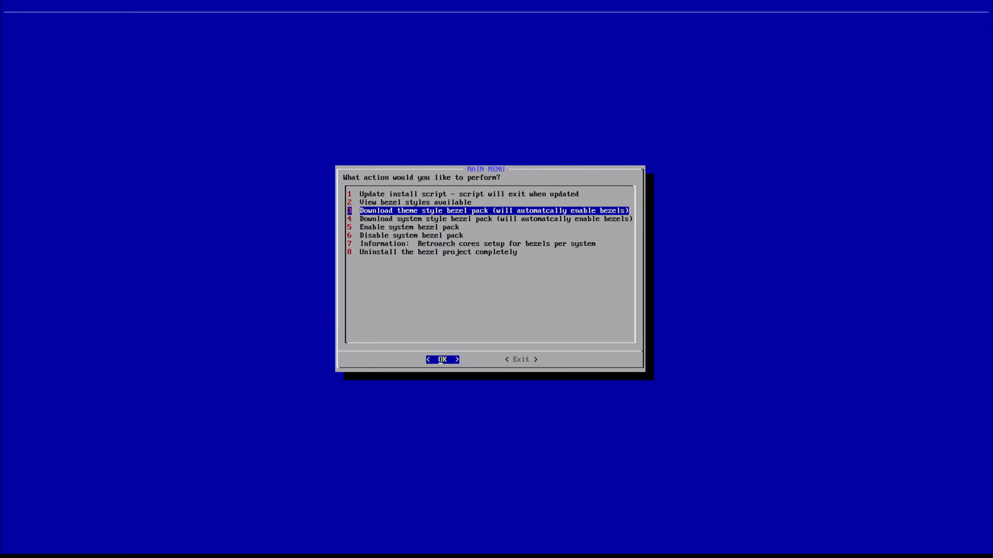
key(Return)
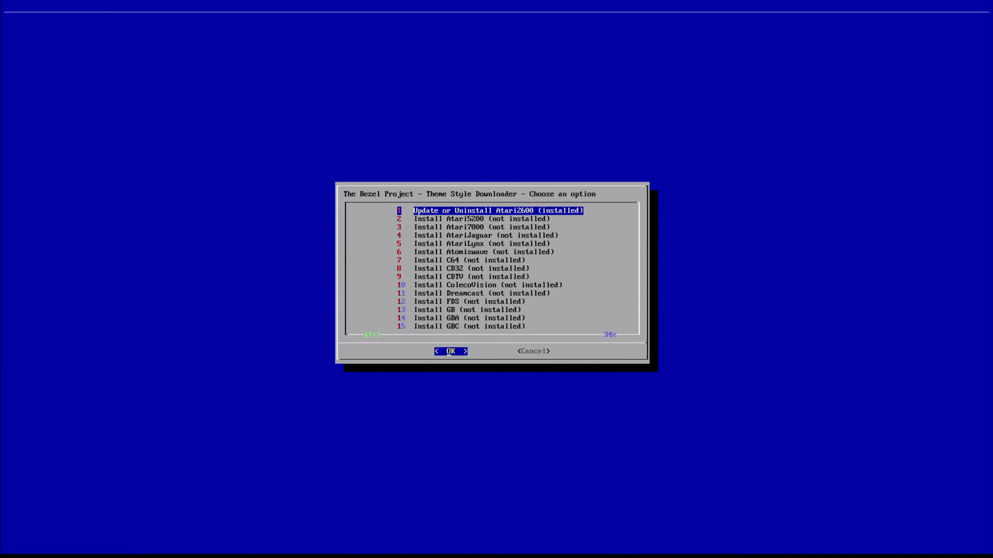
- Scroll the Theme Style Downloader list to PSX and install its bezel pack
key(Down)
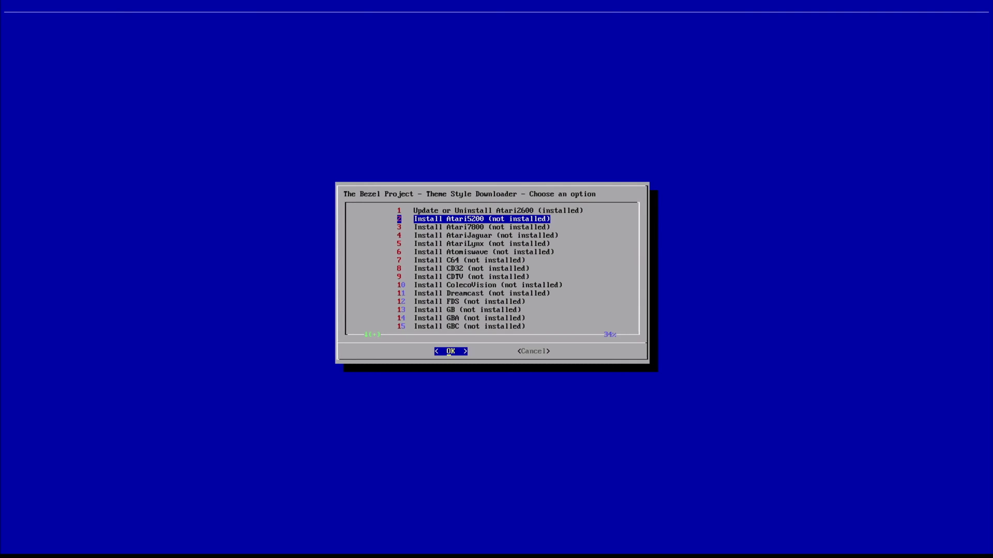
key(Down)
key(Up)
key(Up)
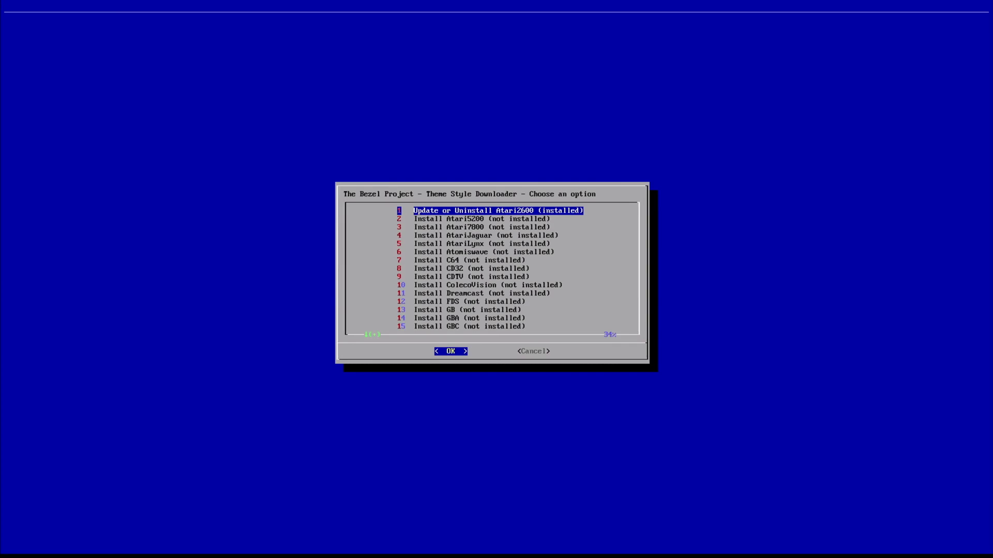
key(Down)
key(Down)
key(Down)
key(Down)
key(Down)
key(Down)
key(Down)
key(Down)
key(Down)
key(Down)
key(Down)
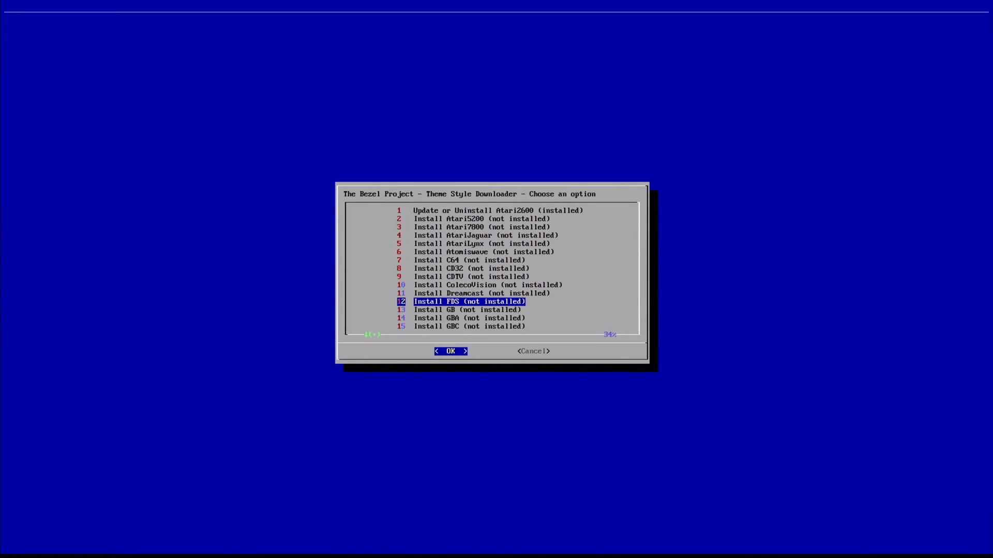
key(Up)
key(Up)
key(Up)
key(Up)
key(Up)
key(Up)
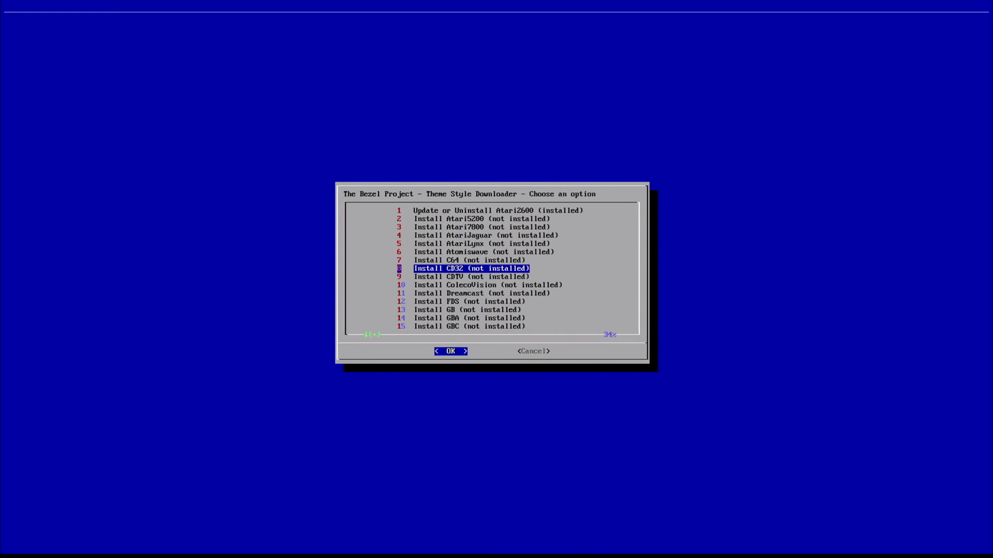
key(Down)
key(Down)
key(Down)
key(Down)
key(Down)
key(Down)
key(Down)
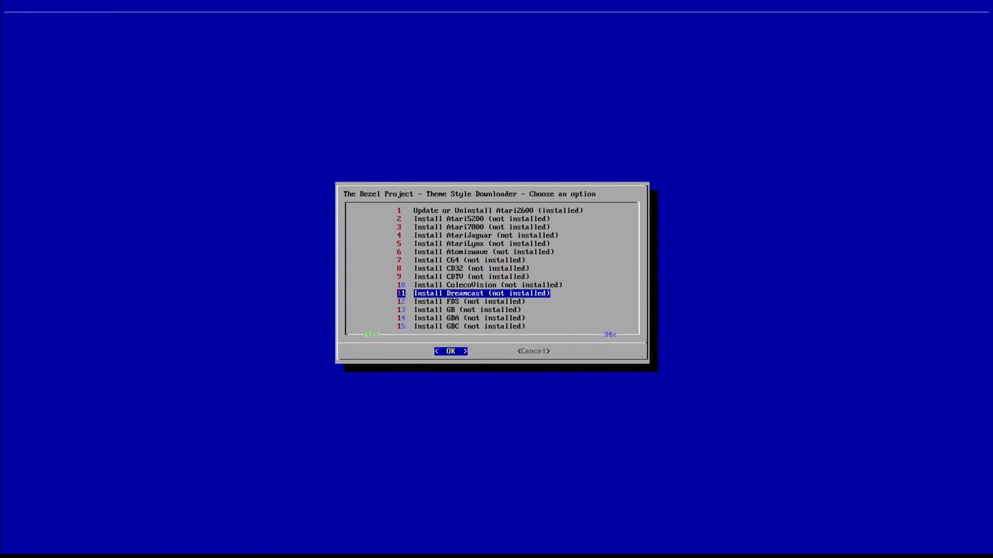
key(Down)
key(Down)
key(Down)
key(Down)
key(Down)
key(Down)
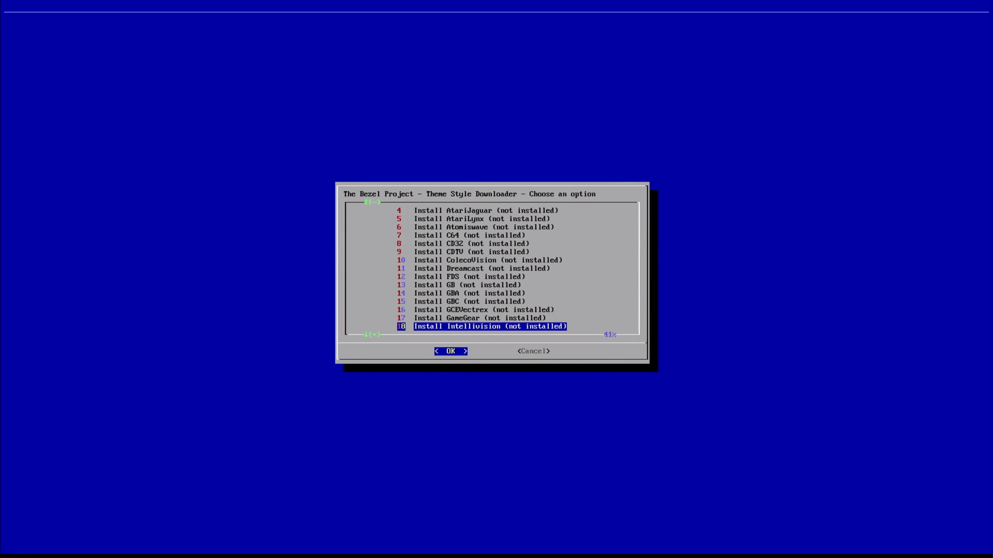
key(Down)
key(Down)
key(Down)
key(Down)
key(Down)
key(Down)
key(Down)
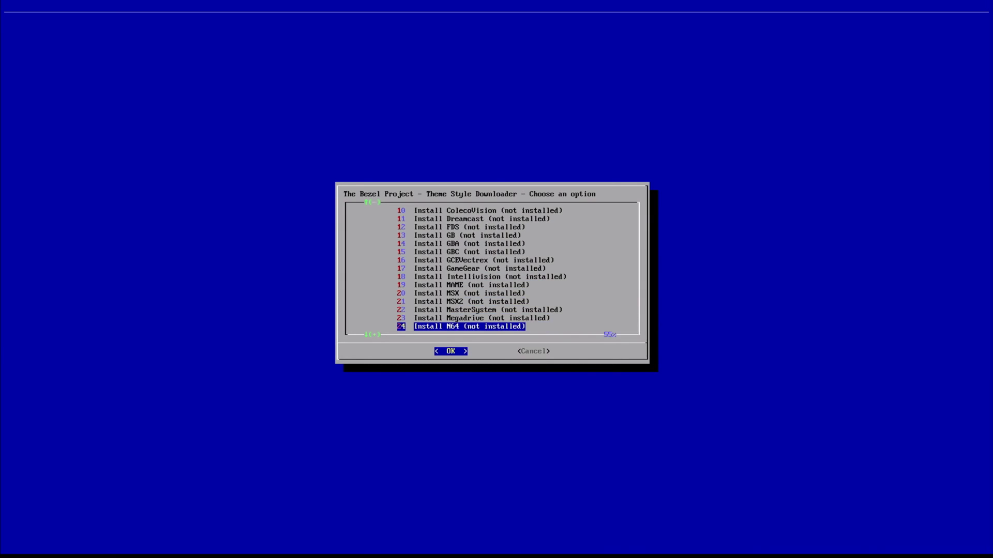
key(Down)
key(Down)
key(Down)
key(Down)
key(Down)
key(Down)
key(Down)
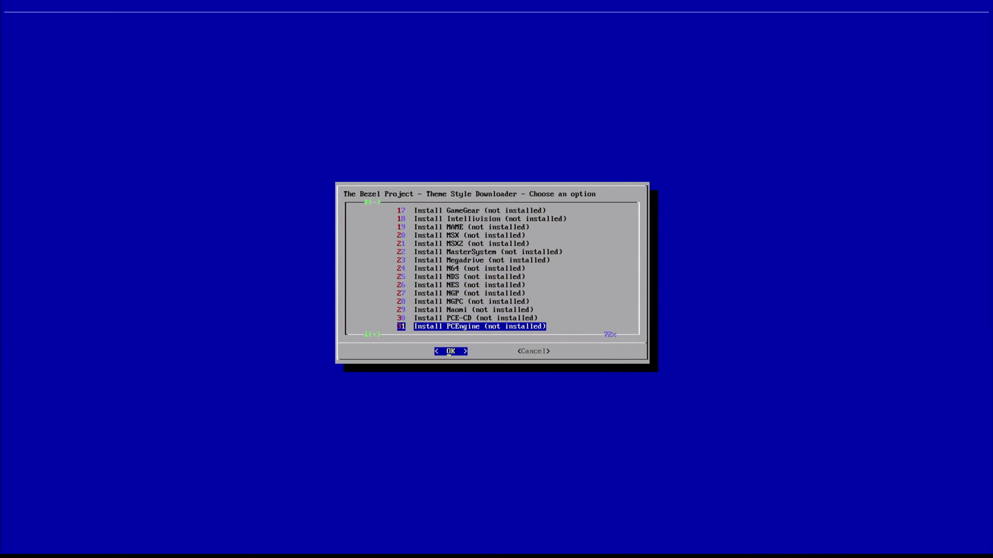
key(Down)
key(Up)
key(Up)
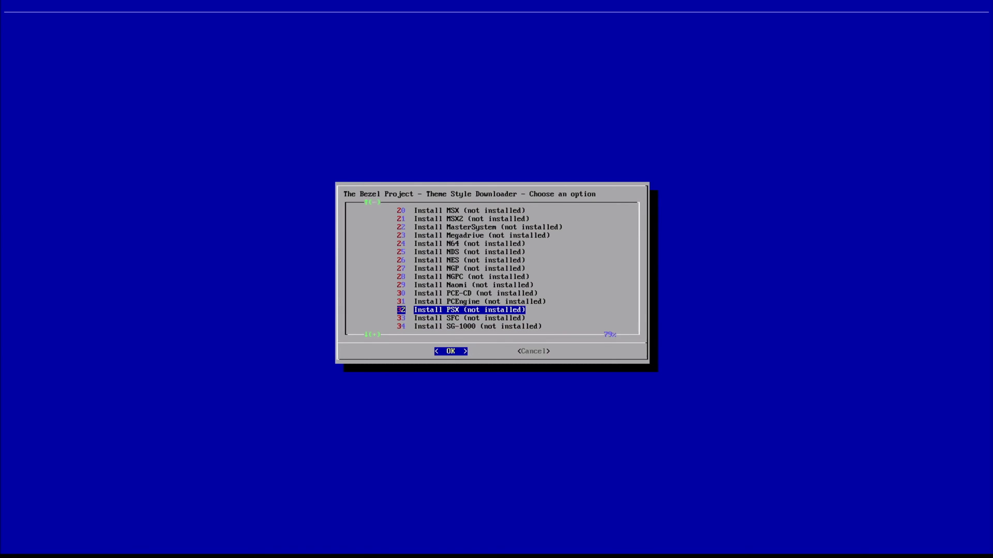
key(Return)
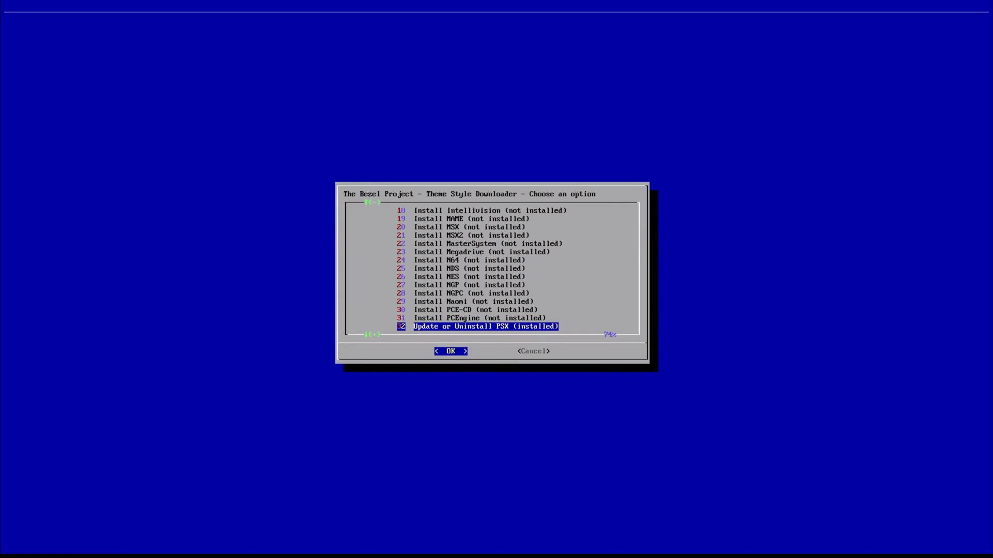
- Cancel out of the downloader to the Bezel Project main menu, highlighting Exit
key(Right)
key(Return)
key(Right)
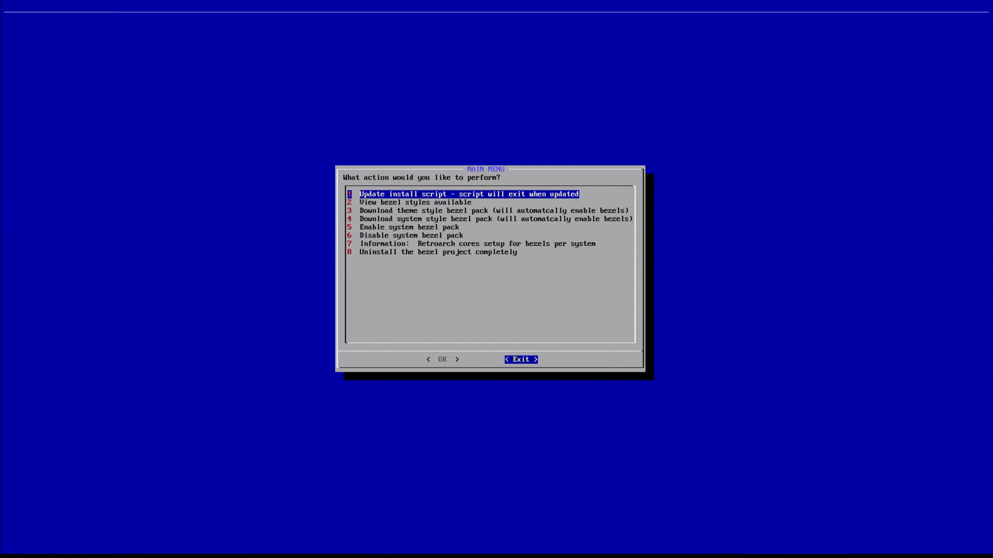
- Exit the Bezel Project, open PlayStation, and launch 007 The World Is Not Enough
key(Return)
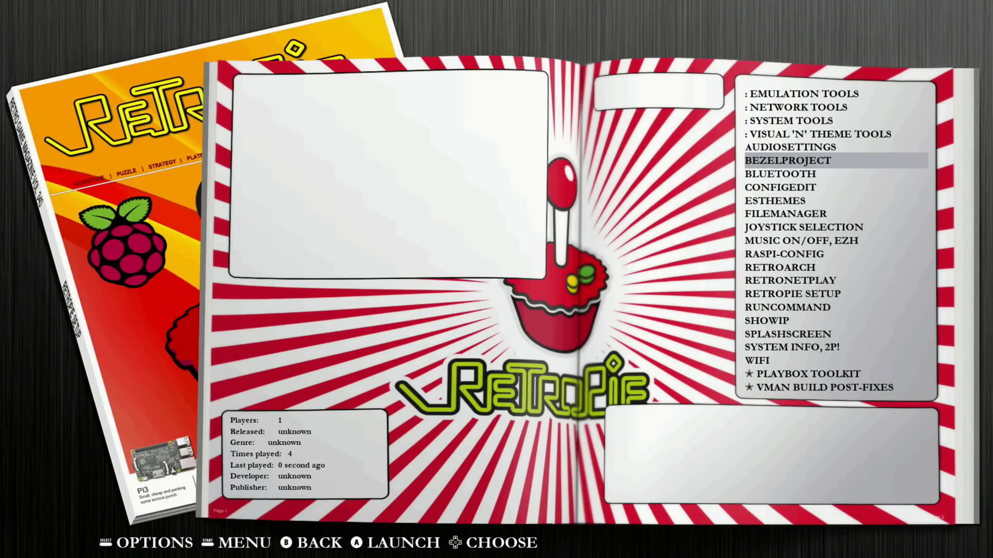
key(Escape)
key(Right)
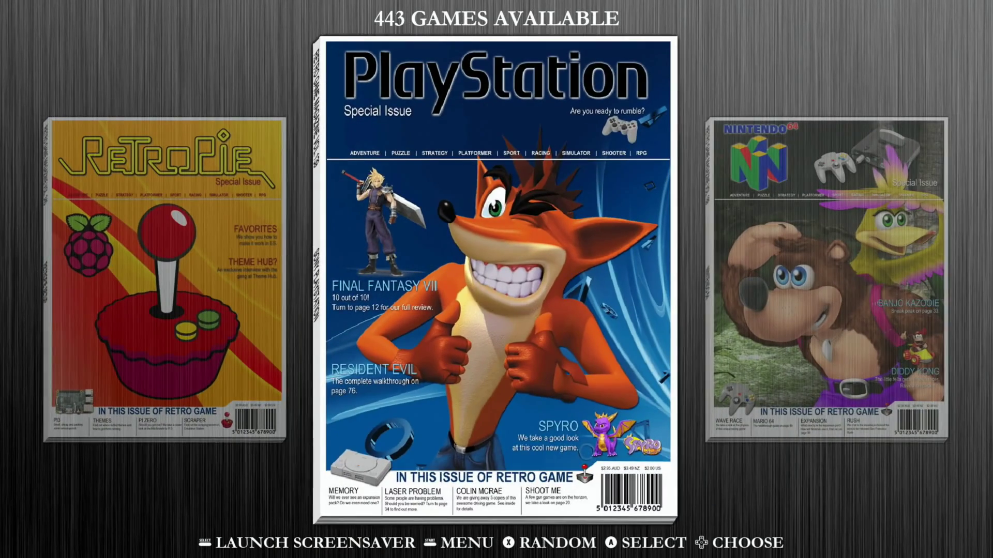
key(Return)
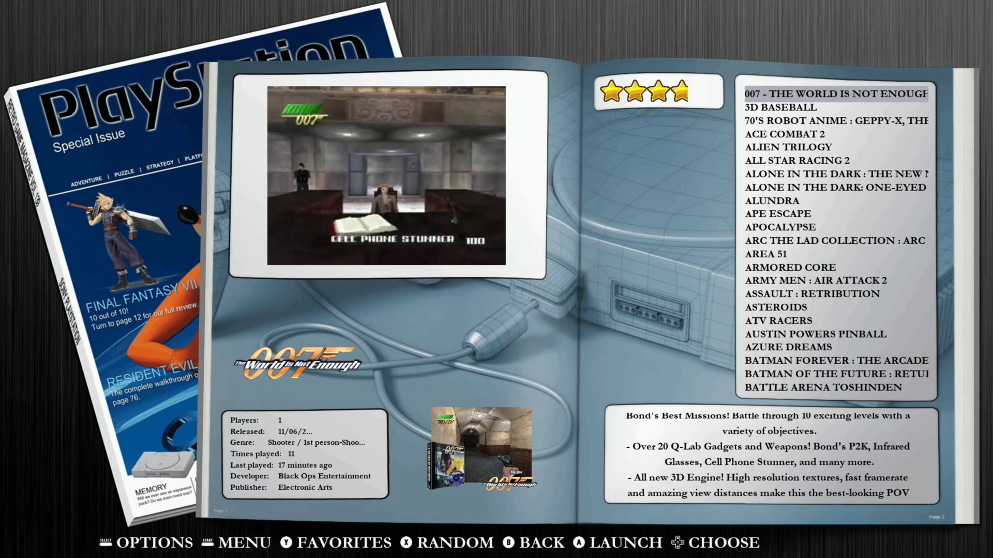
key(Return)
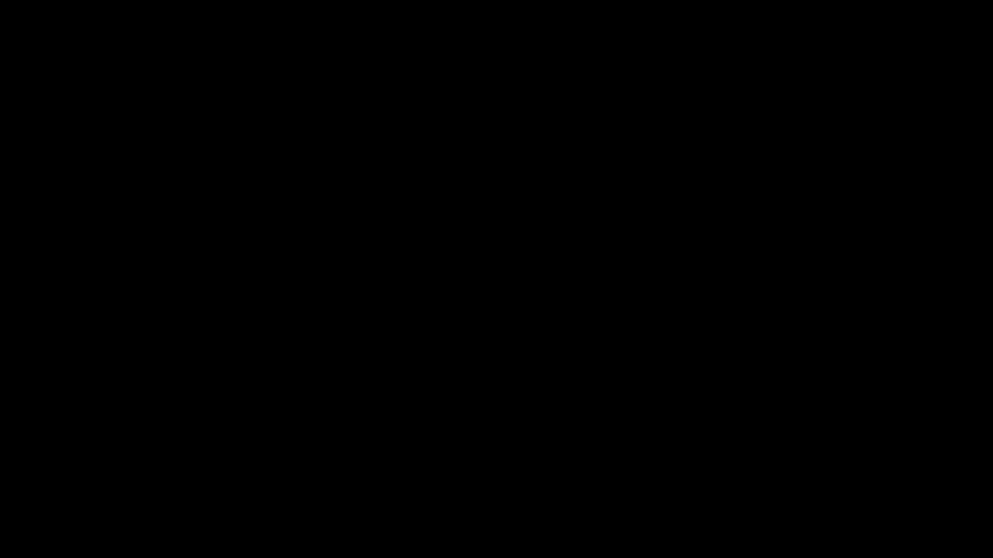
- Play 3D Baseball with its PSX bezel, then quit back to the carousel
key(Down)
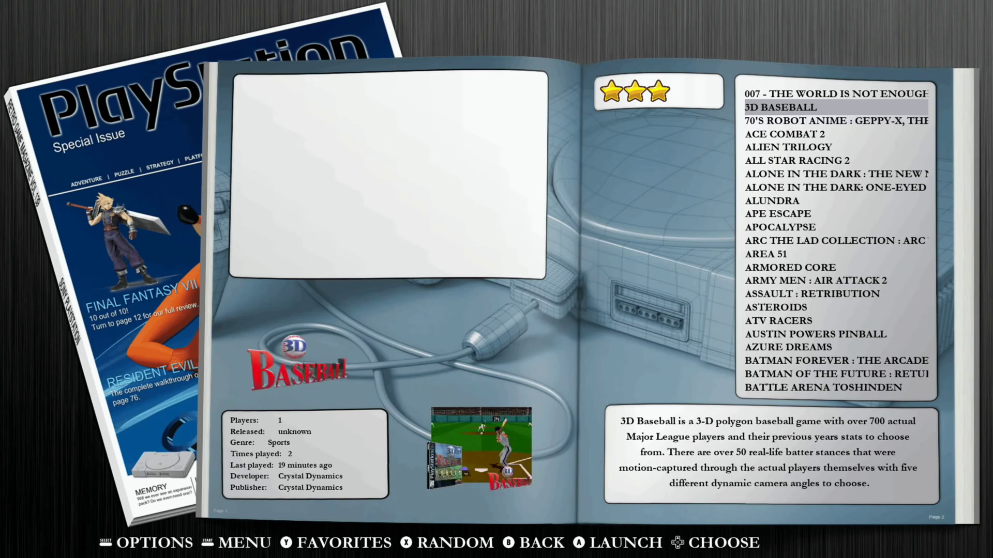
key(Return)
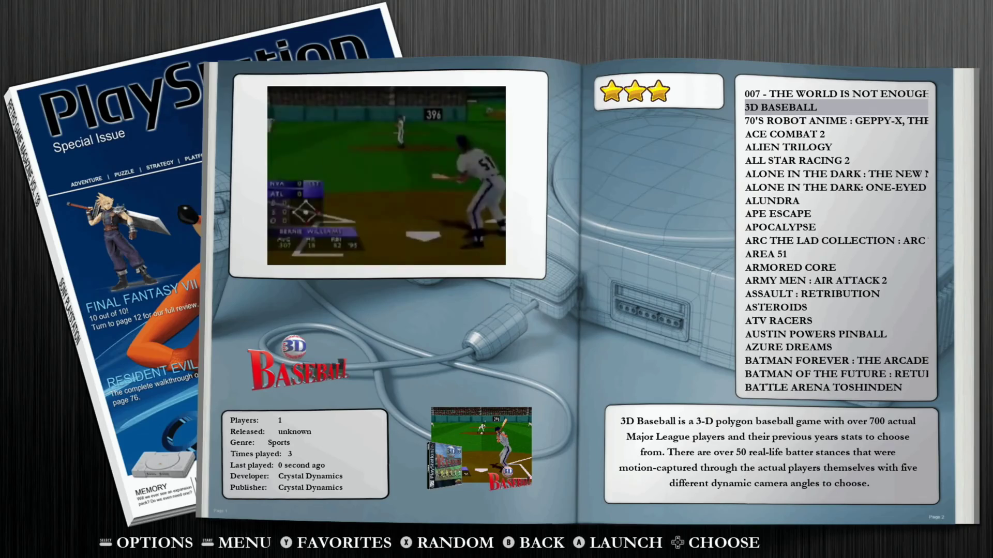
key(Escape)
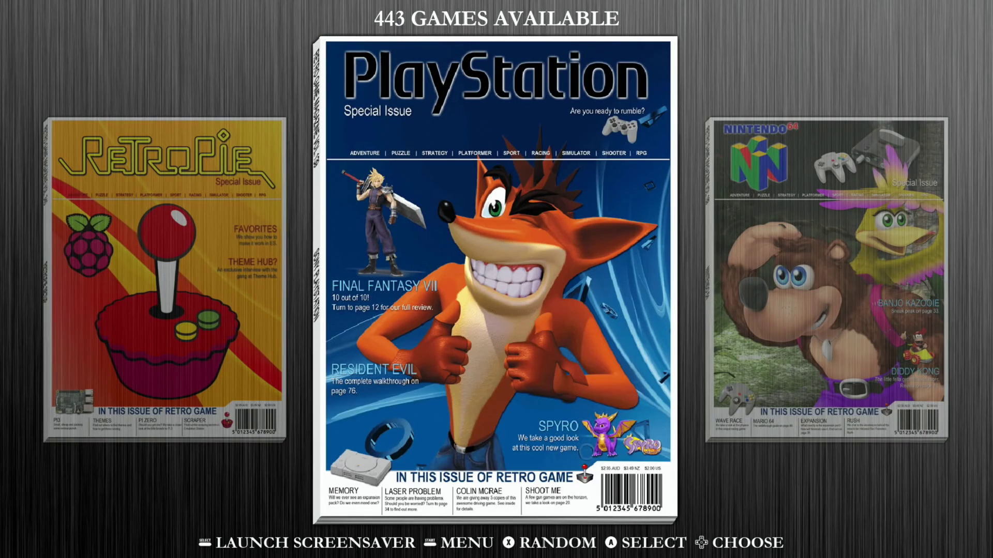
- Open BEZELPROJECT from the Configuration system and accept its intro with Yes
key(Left)
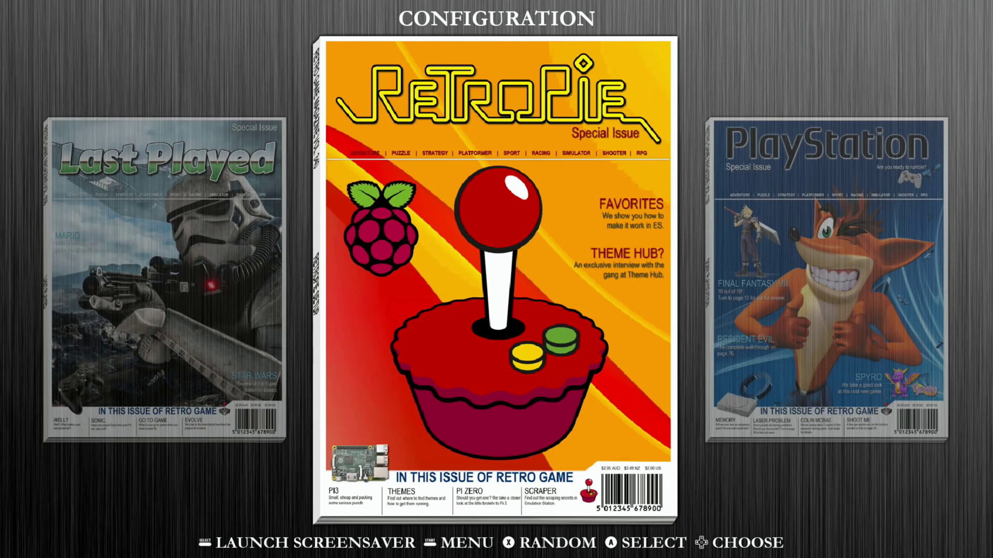
key(Return)
key(Return)
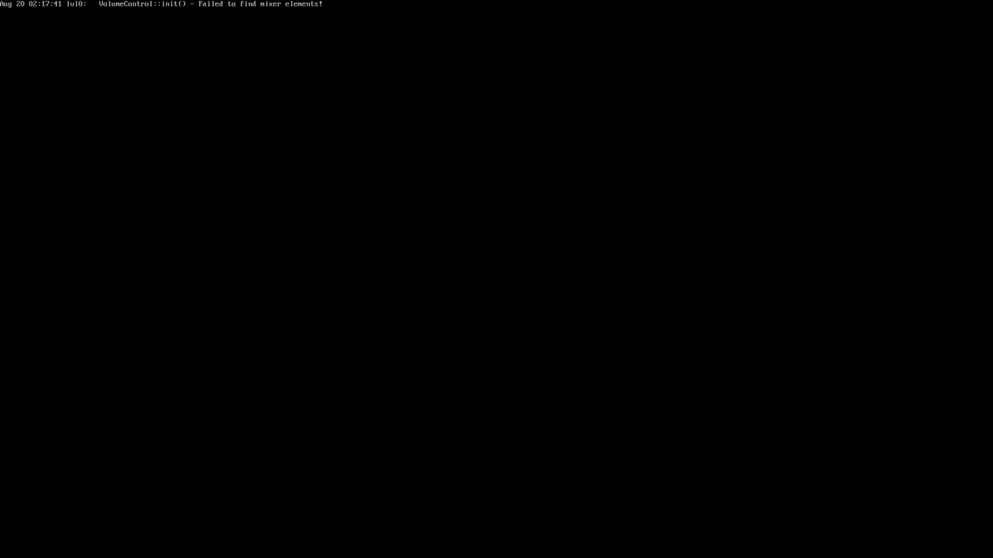
key(Return)
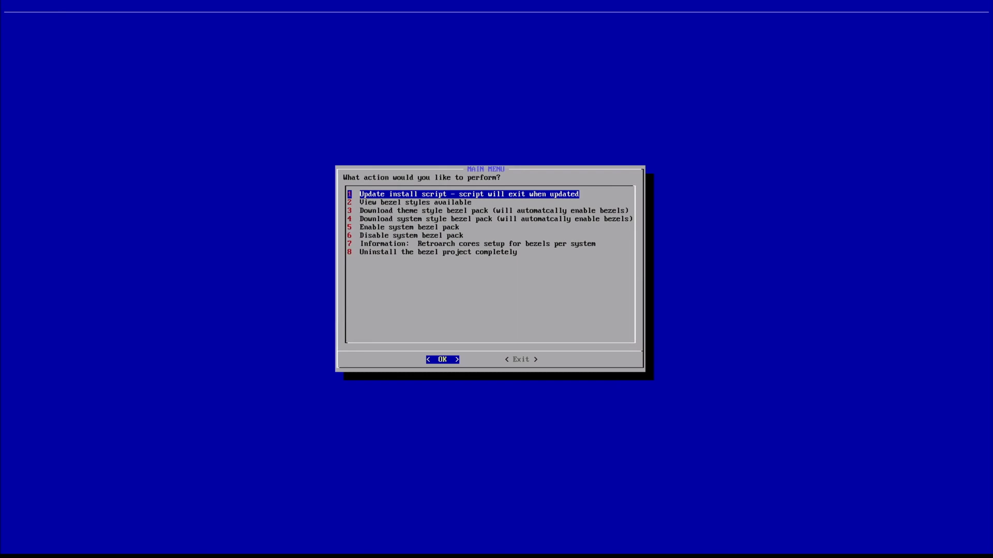
- Open option 3, the theme-style bezel pack downloader, from The Bezel Project main menu
key(Down)
key(Down)
key(Down)
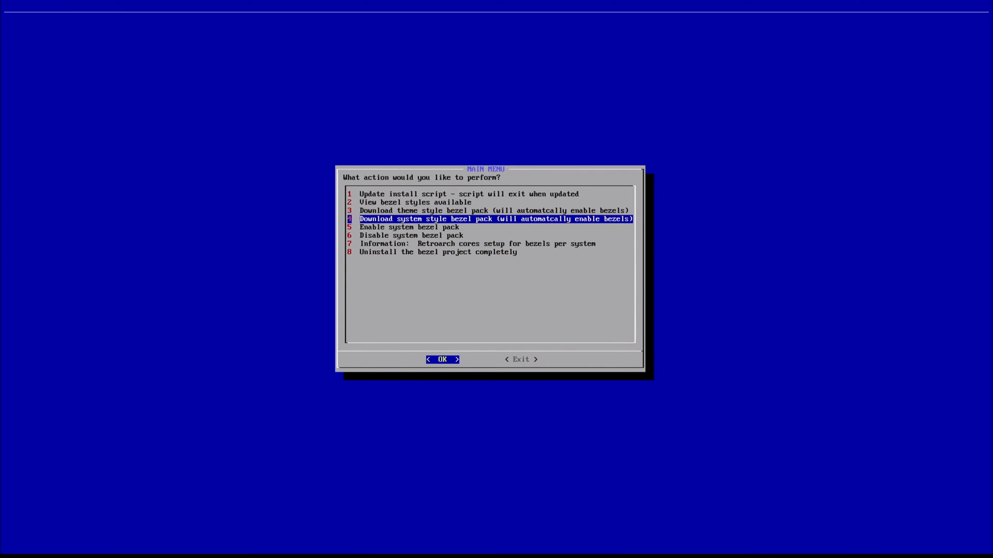
key(Up)
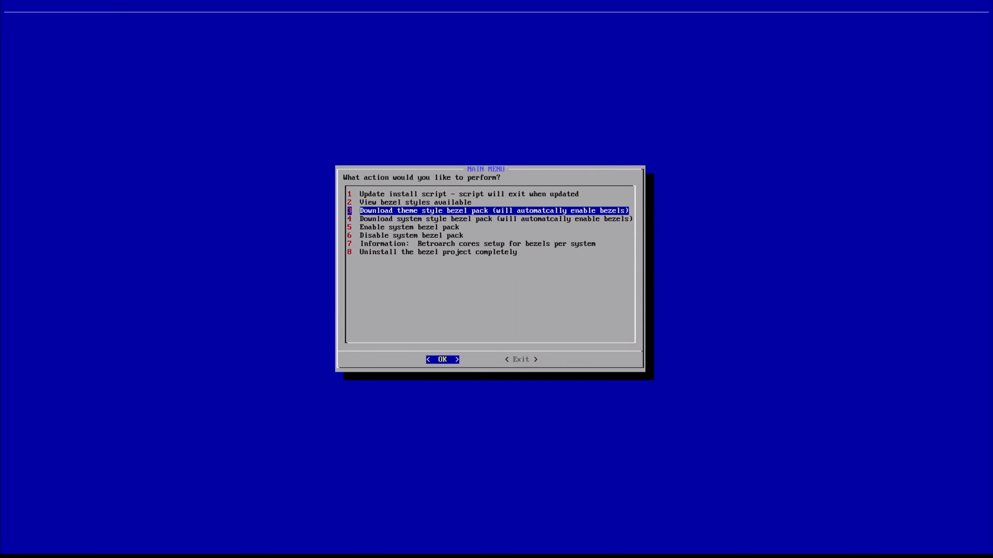
key(Down)
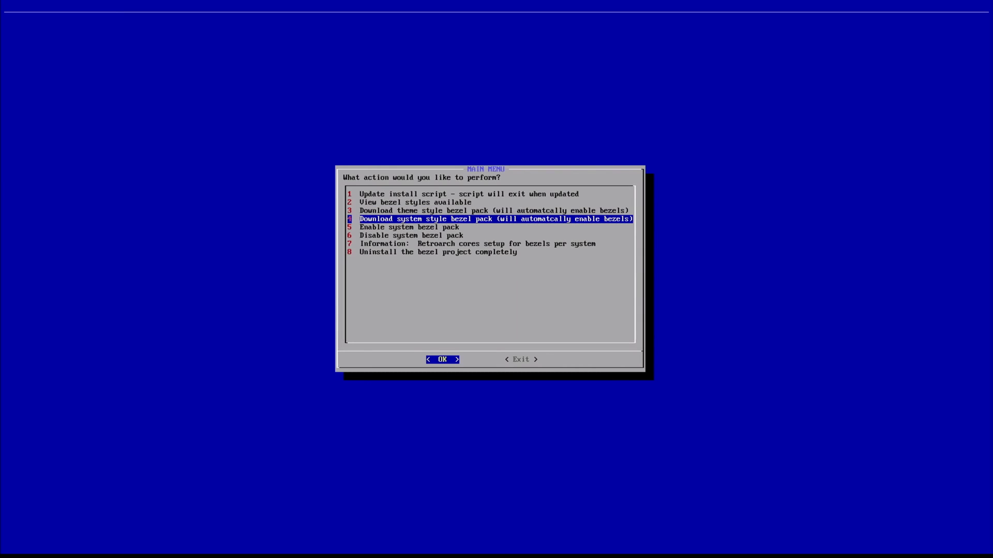
key(Up)
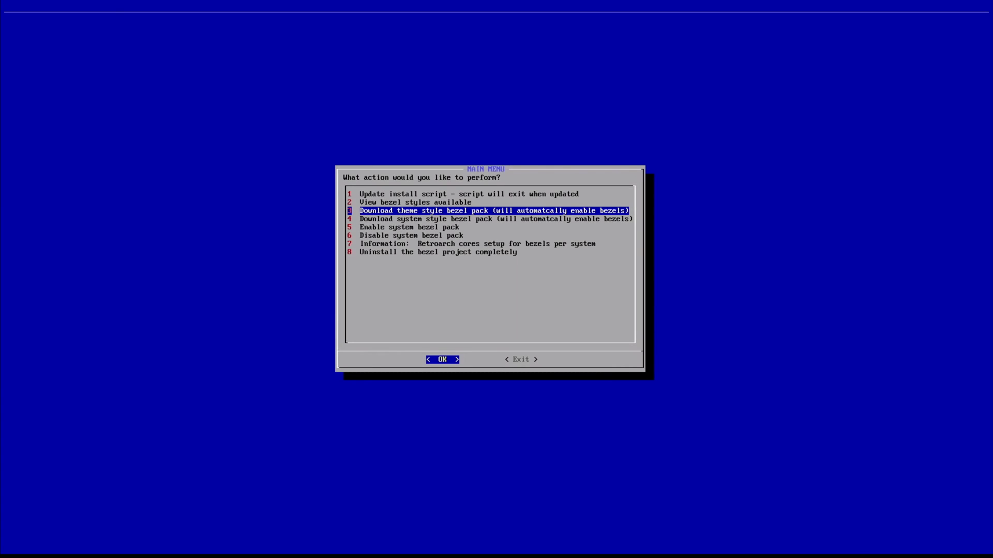
key(Return)
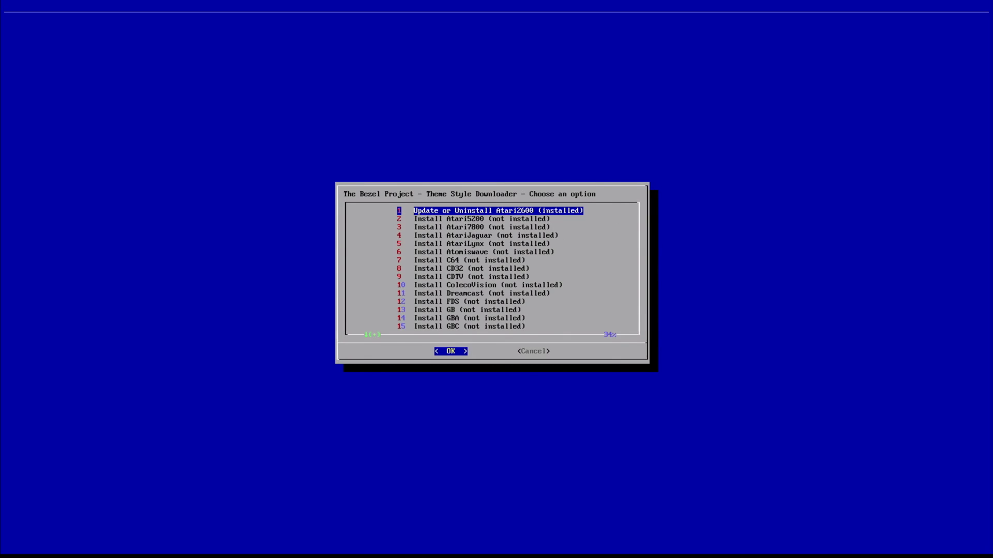
- Uninstall the installed PSX theme-style bezel pack
key(Down)
key(Down)
key(Down)
key(Down)
key(Down)
key(Down)
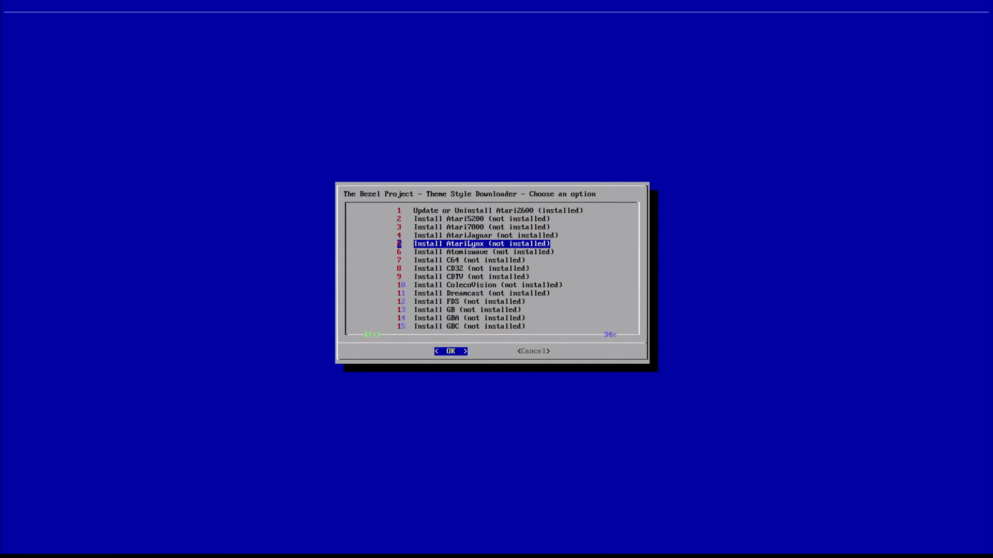
key(Down)
key(Down)
key(Down)
key(Down)
key(Down)
key(Down)
key(Down)
key(Down)
key(Down)
key(Down)
key(Down)
key(Down)
key(Down)
key(Down)
key(Down)
key(Down)
key(Down)
key(Down)
key(Down)
key(Down)
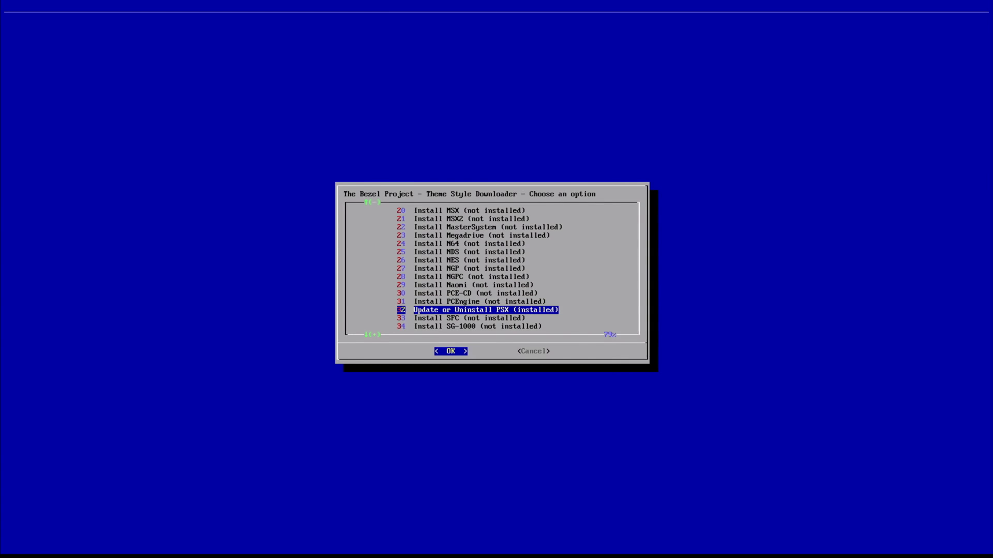
key(Return)
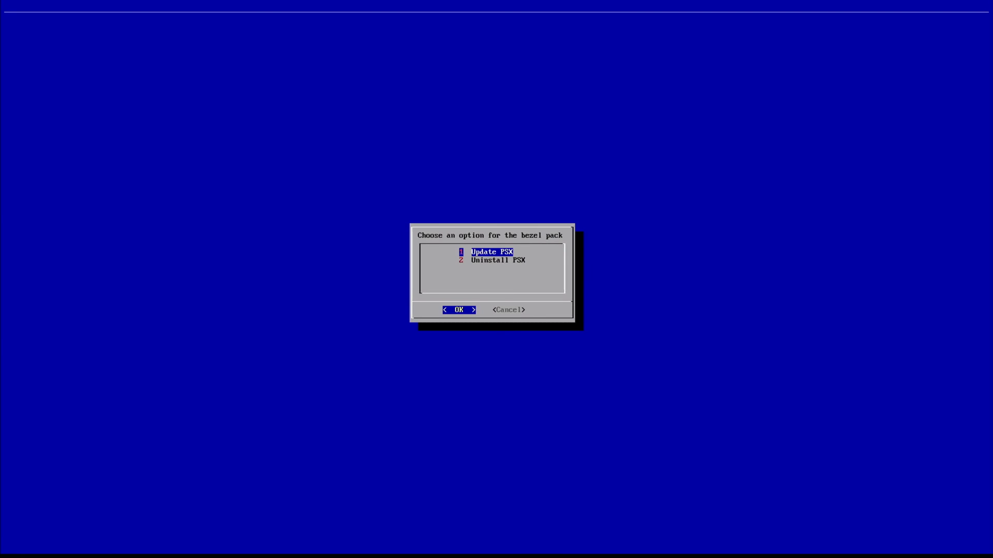
key(Down)
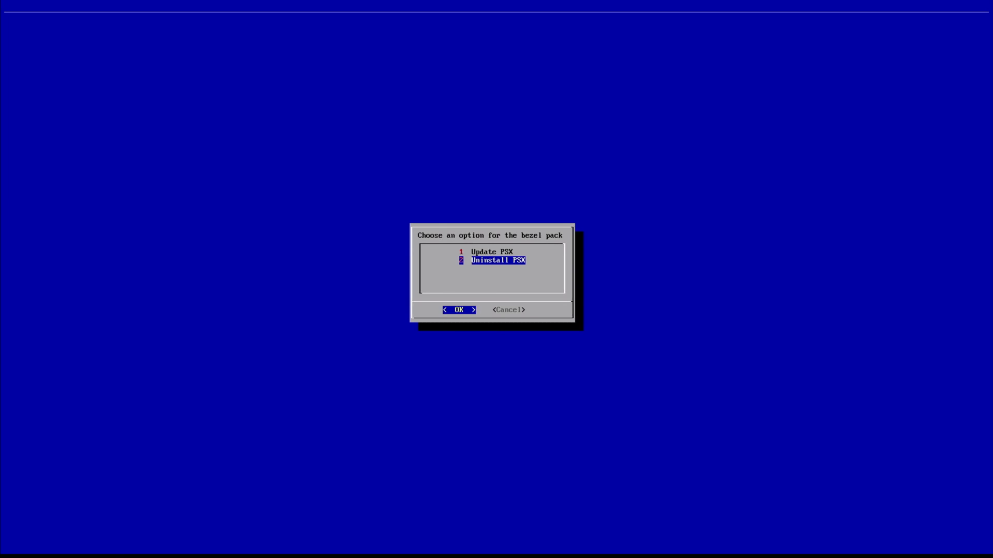
key(Return)
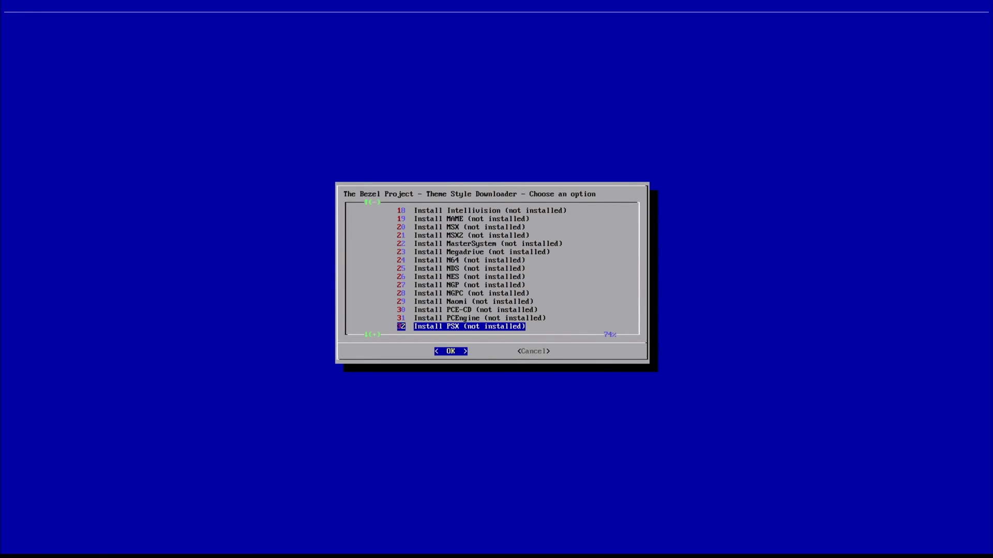
- Cancel out of the downloader list and exit The Bezel Project script
key(Right)
key(Return)
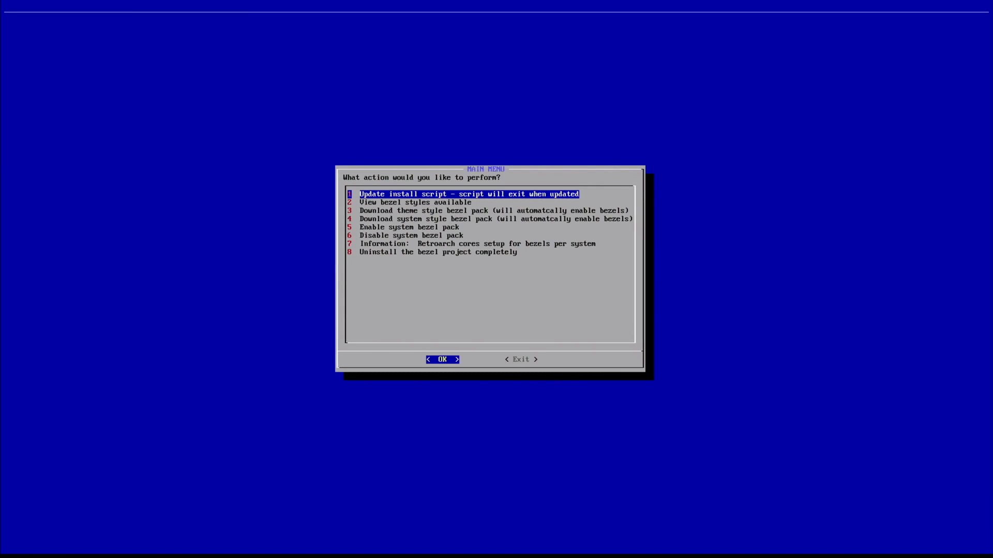
key(Right)
key(Return)
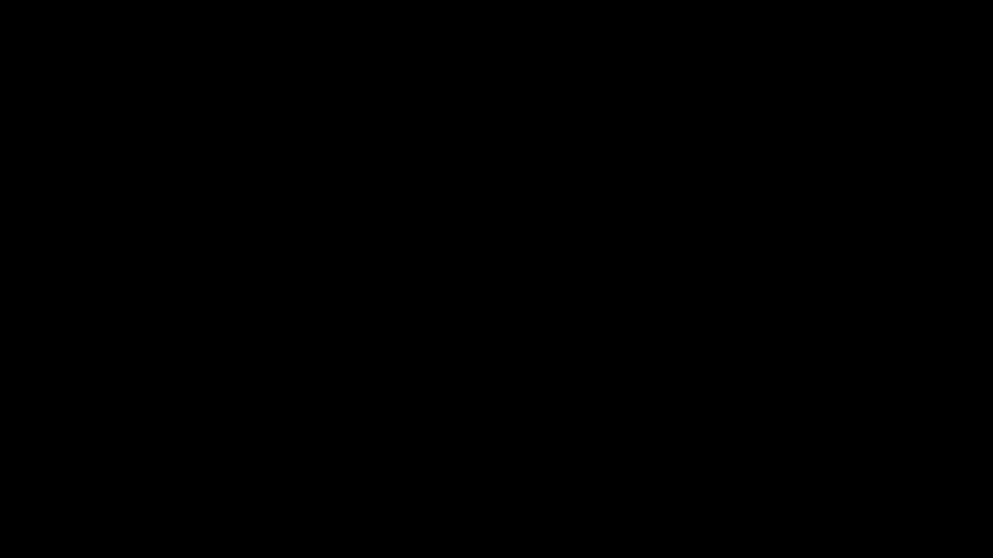